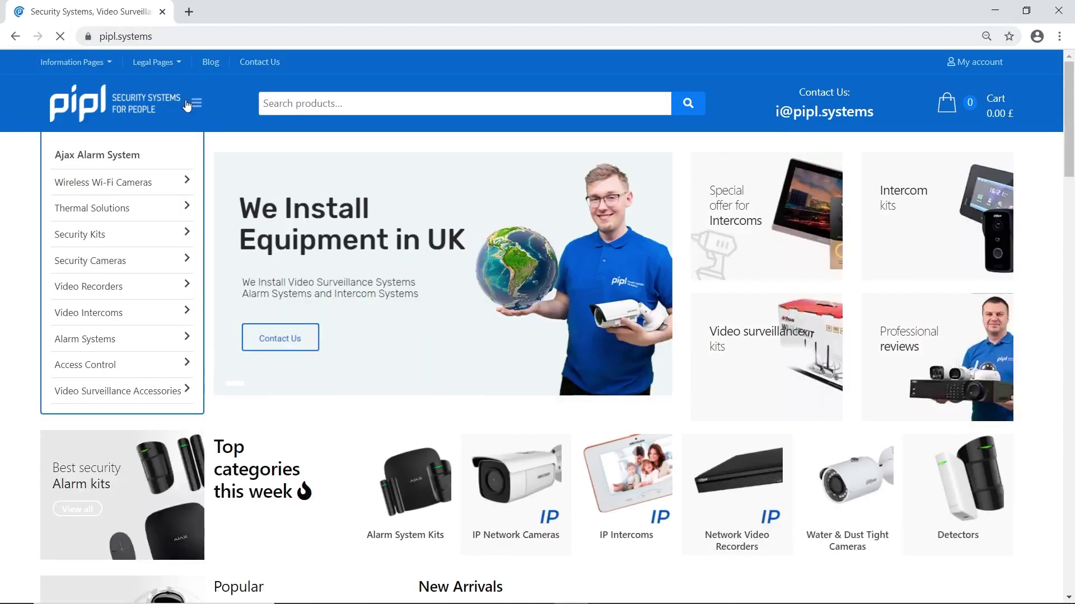
Go to Dahua Technology video recorders and request a price for the NVR4104-4KS2.
mouse_move(168, 286)
click(271, 325)
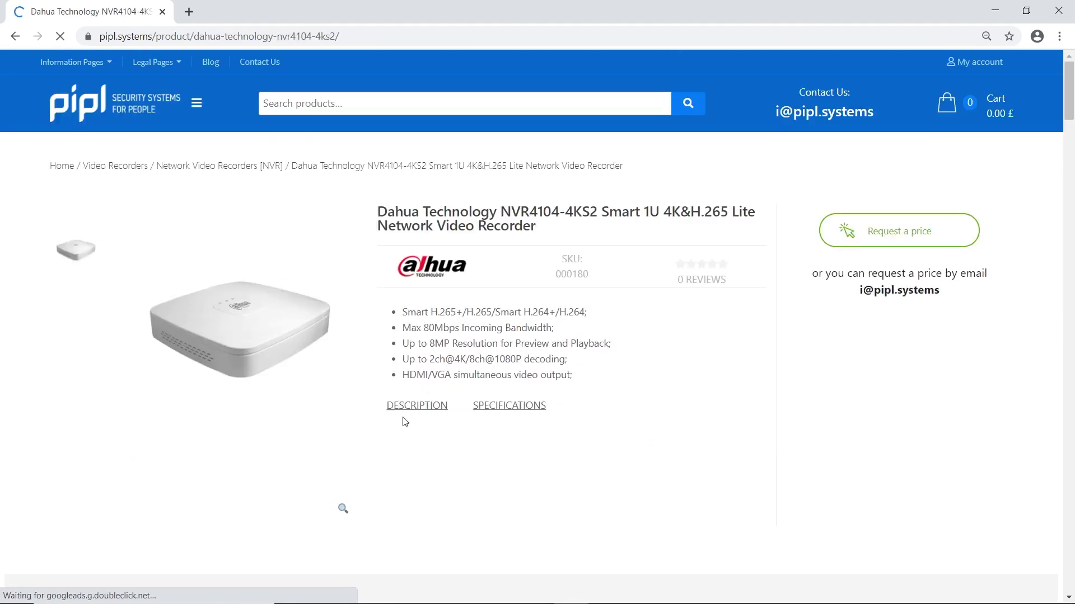
click(899, 230)
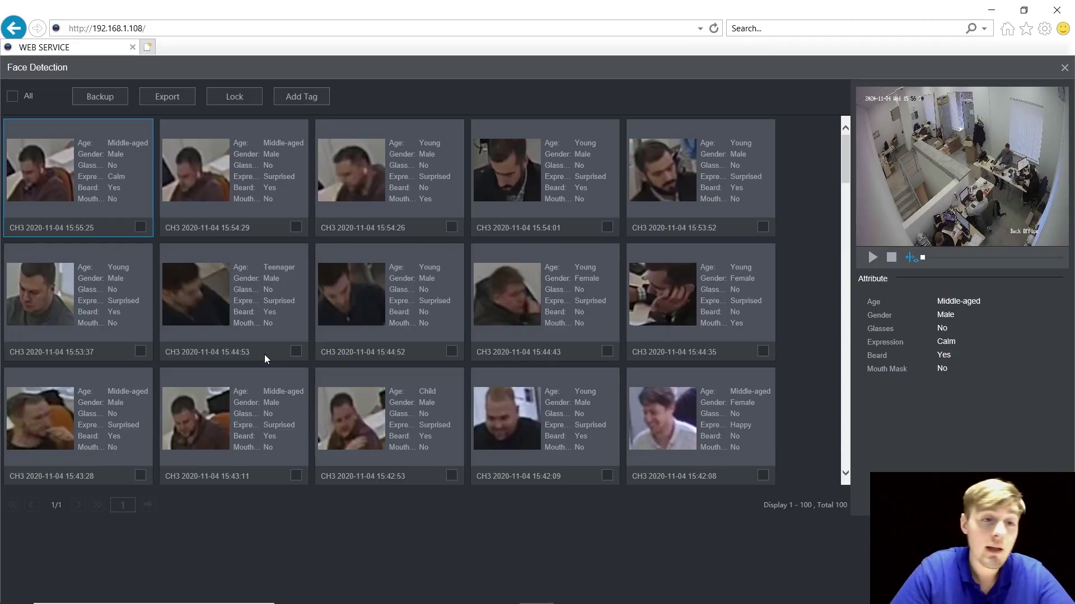
Select the CH3 15:53:52 face capture and play its video clip.
mouse_move(849, 160)
mouse_down()
mouse_move(851, 260)
mouse_move(848, 160)
mouse_up()
click(697, 178)
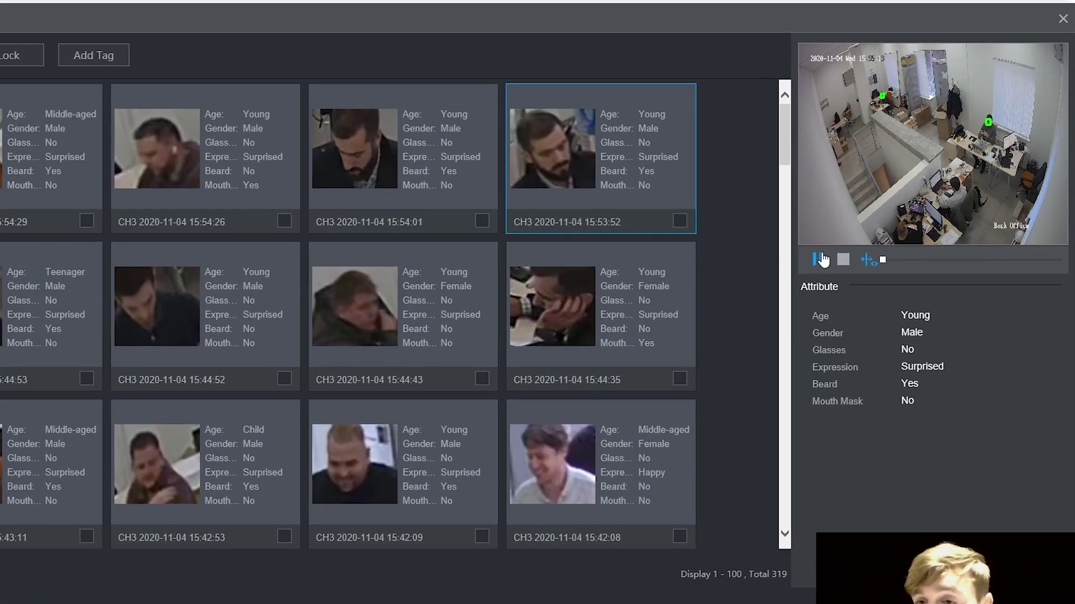
click(873, 258)
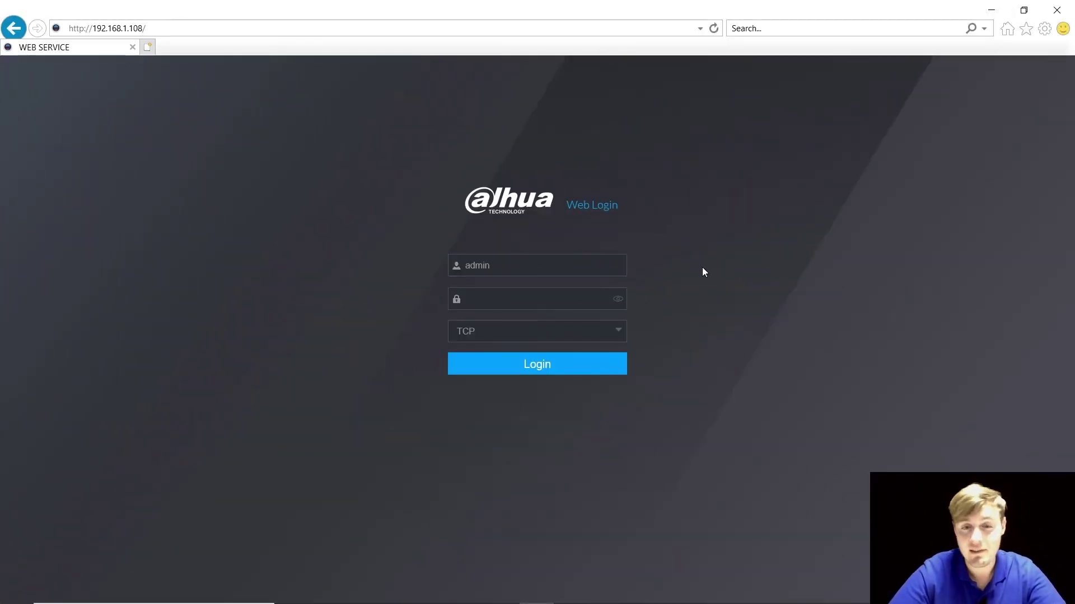
Enter the account password and log in to the NVR.
click(539, 299)
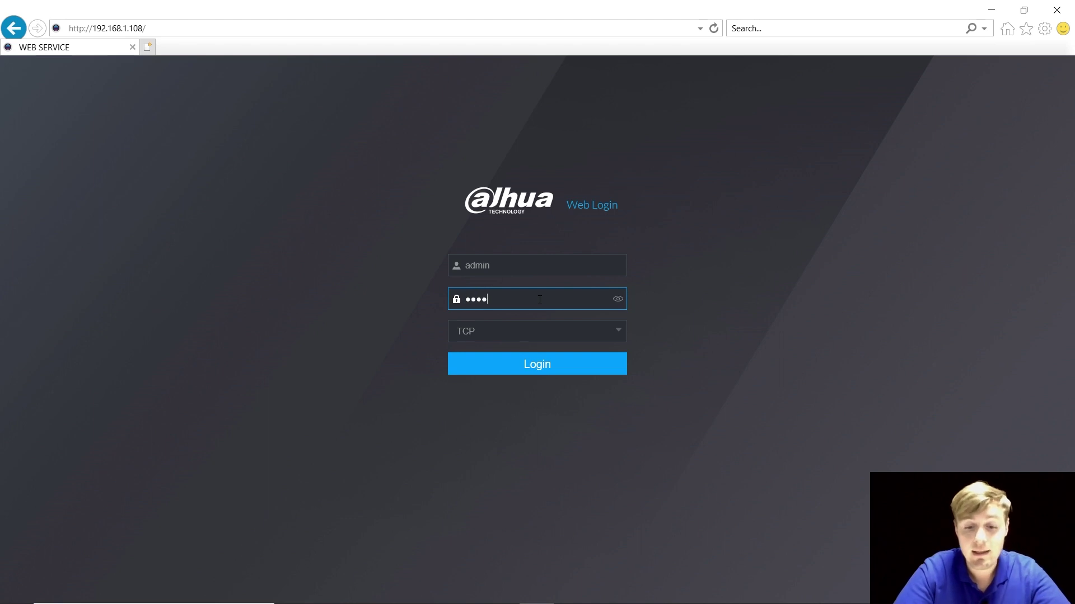
key(Return)
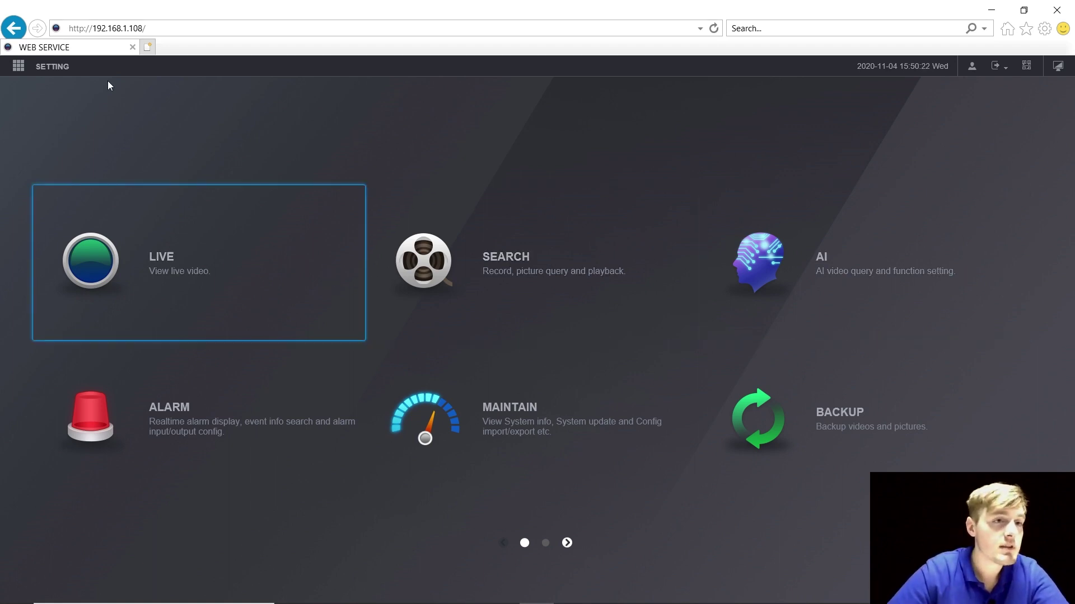
Open the Camera settings and select the channel 3 'Back Office' camera.
click(76, 68)
click(58, 101)
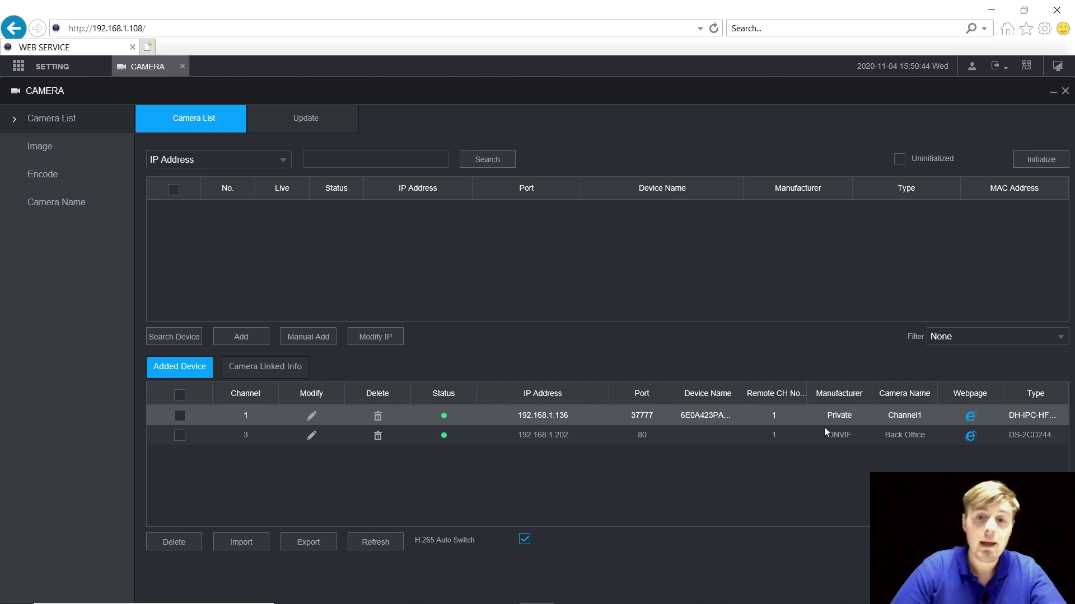
click(787, 442)
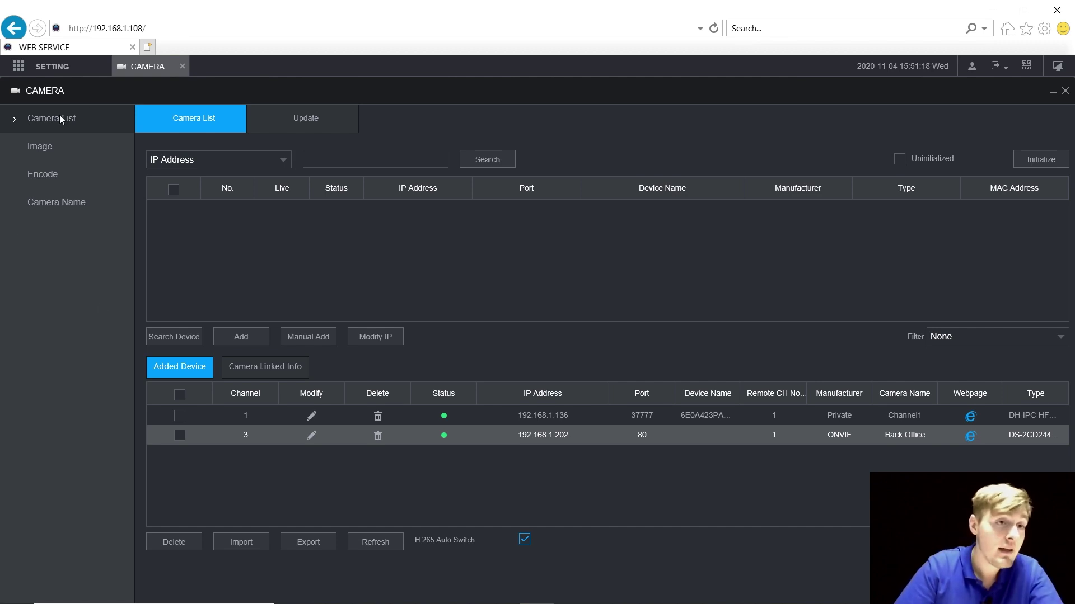
click(77, 72)
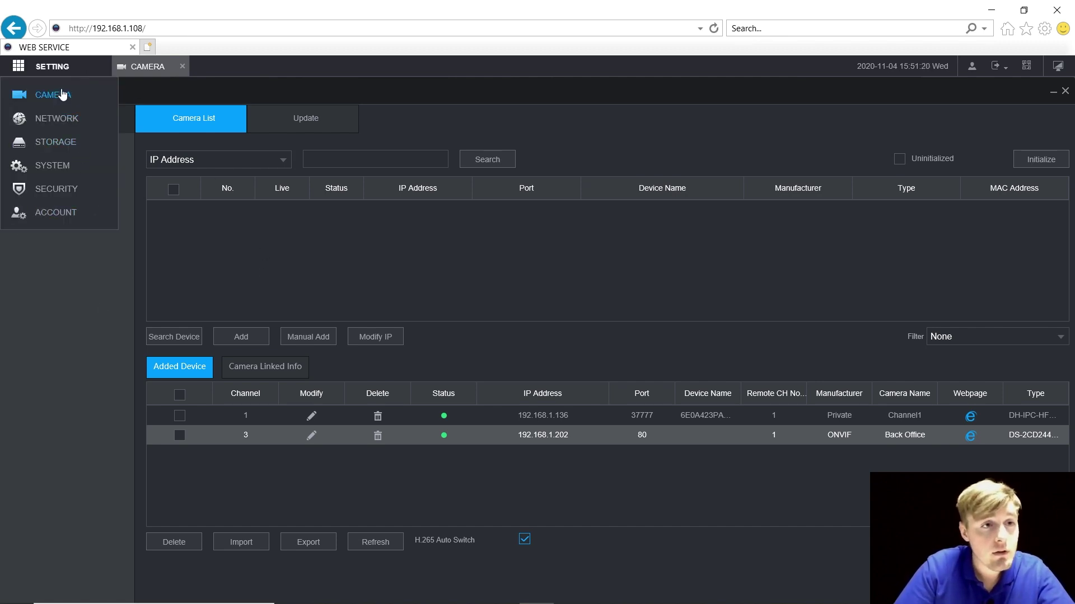
Show Channel 1 and the D3 Back Office feeds in live view, then close it.
click(182, 66)
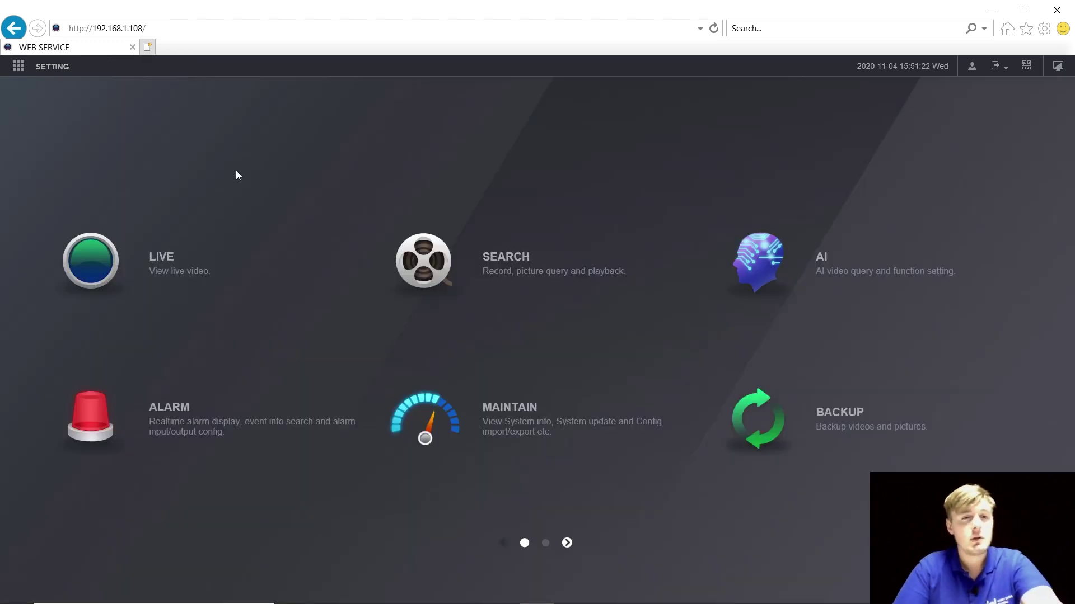
click(147, 243)
drag(48, 121, 182, 196)
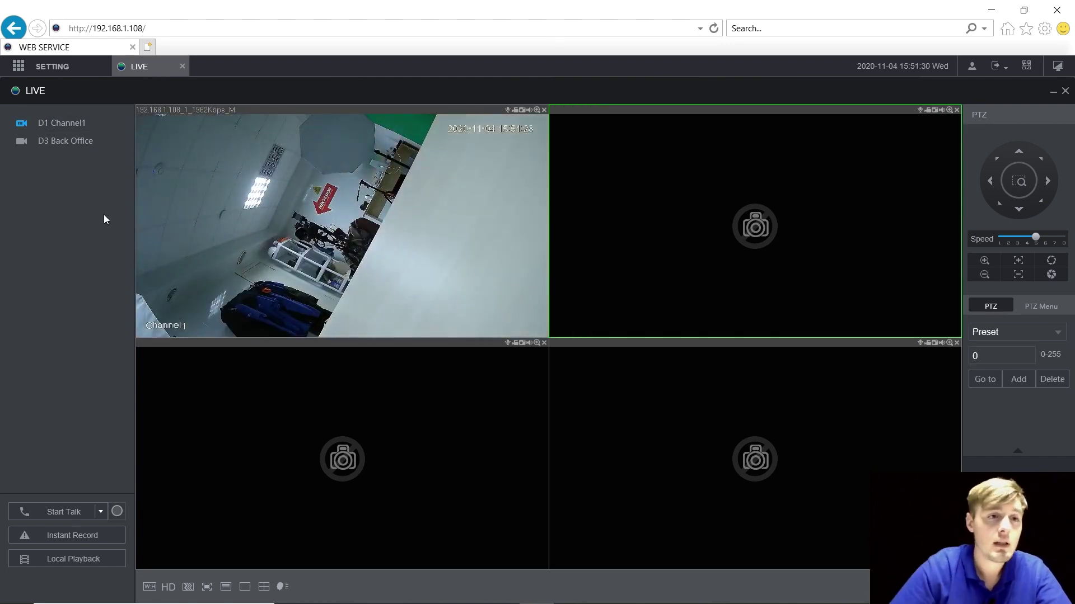
double_click(61, 143)
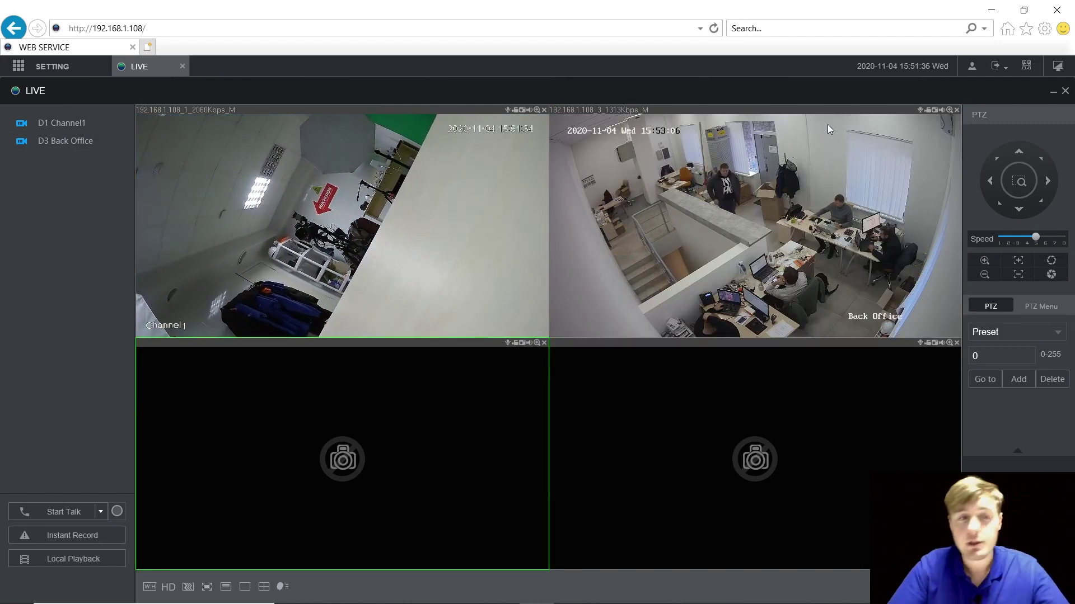
click(182, 66)
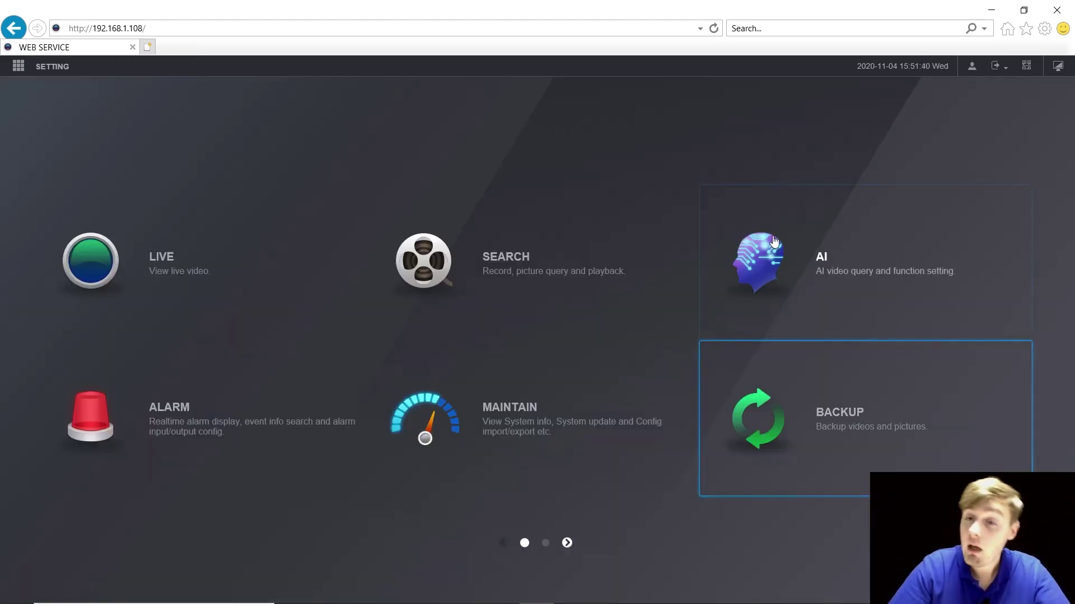
Open the AI Face Detection search and keep the Mouth Mask filter at All.
click(849, 270)
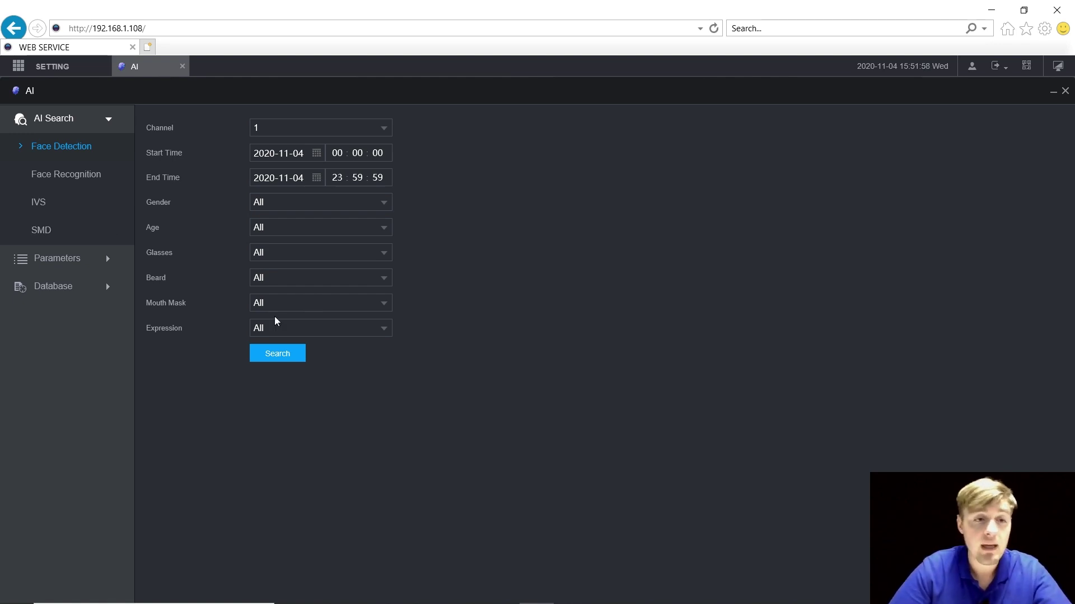
click(280, 297)
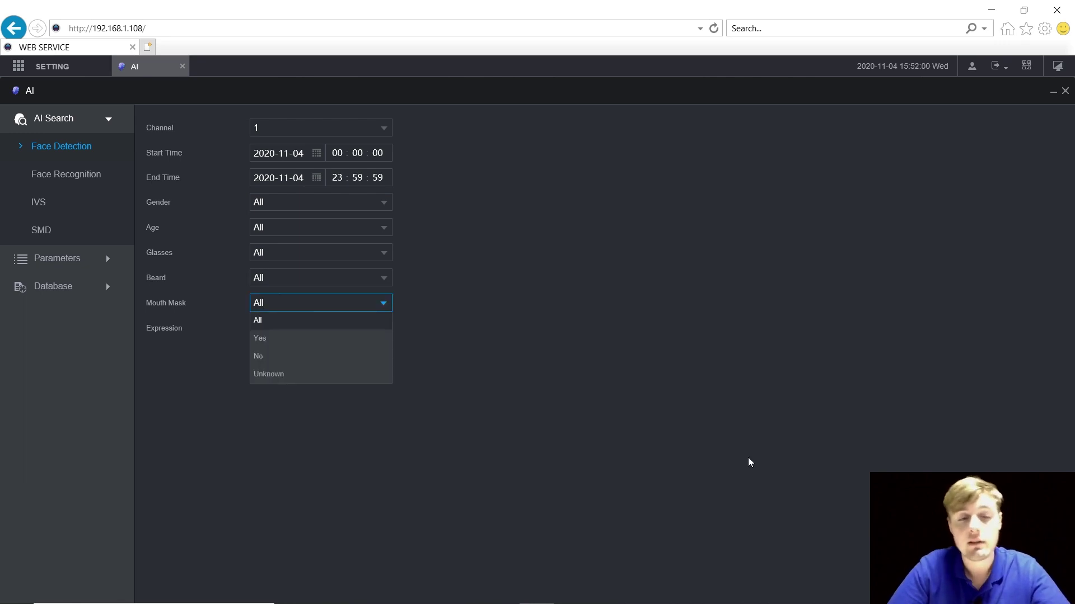
click(600, 333)
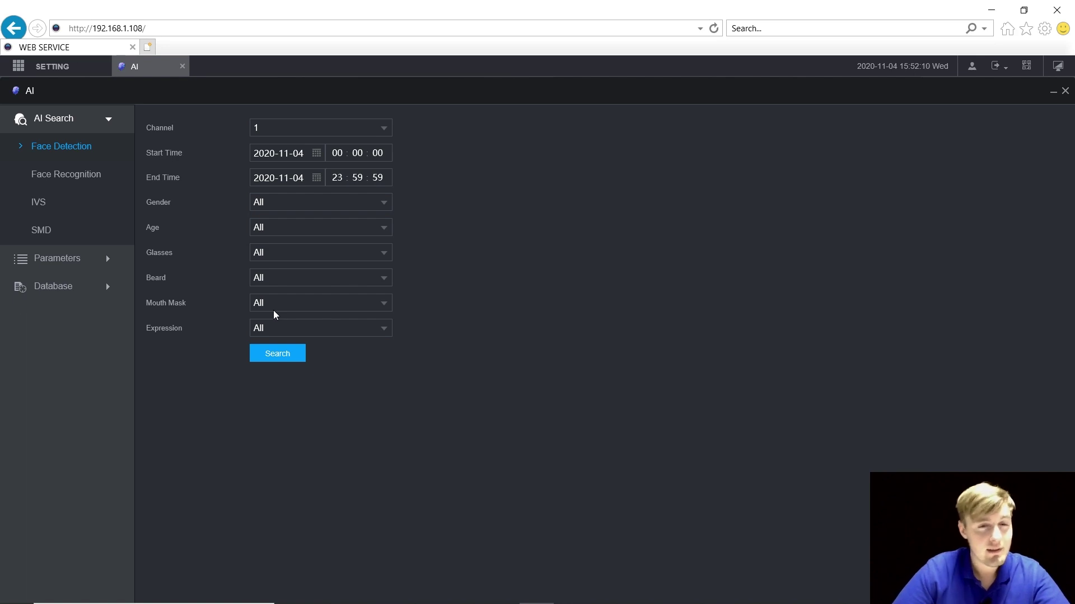
Go to AI Parameters > Smart Plan > Face Detection > Face Recognition for channel 1.
click(102, 262)
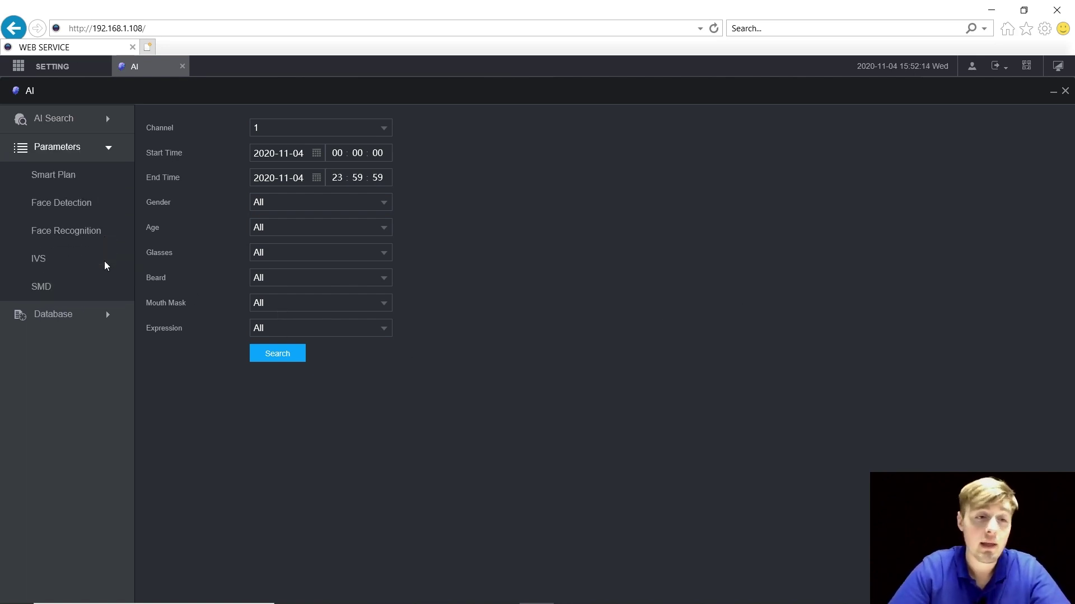
click(74, 180)
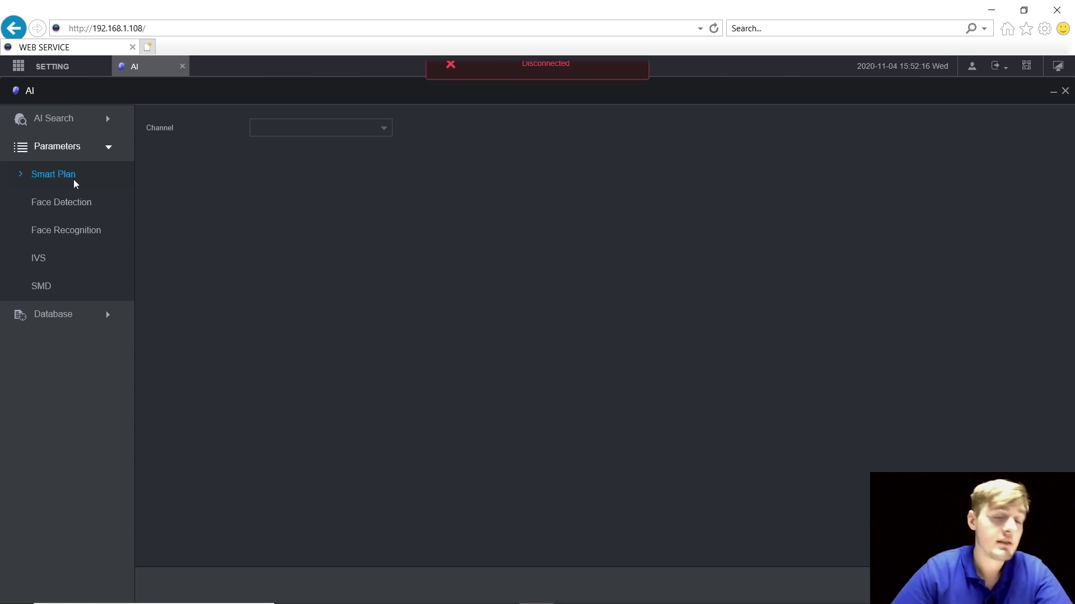
click(65, 202)
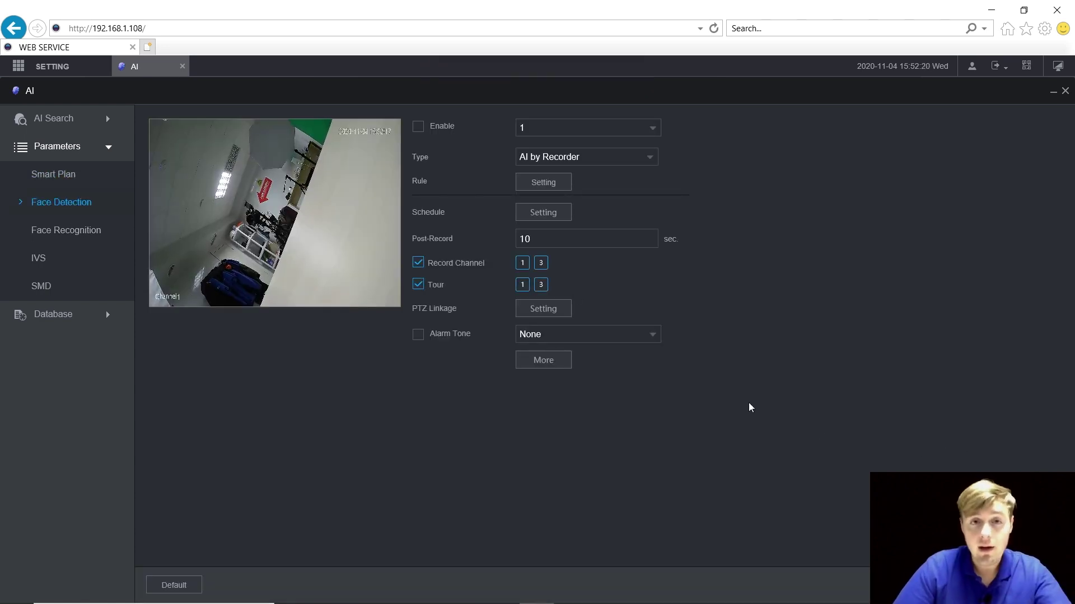
click(102, 232)
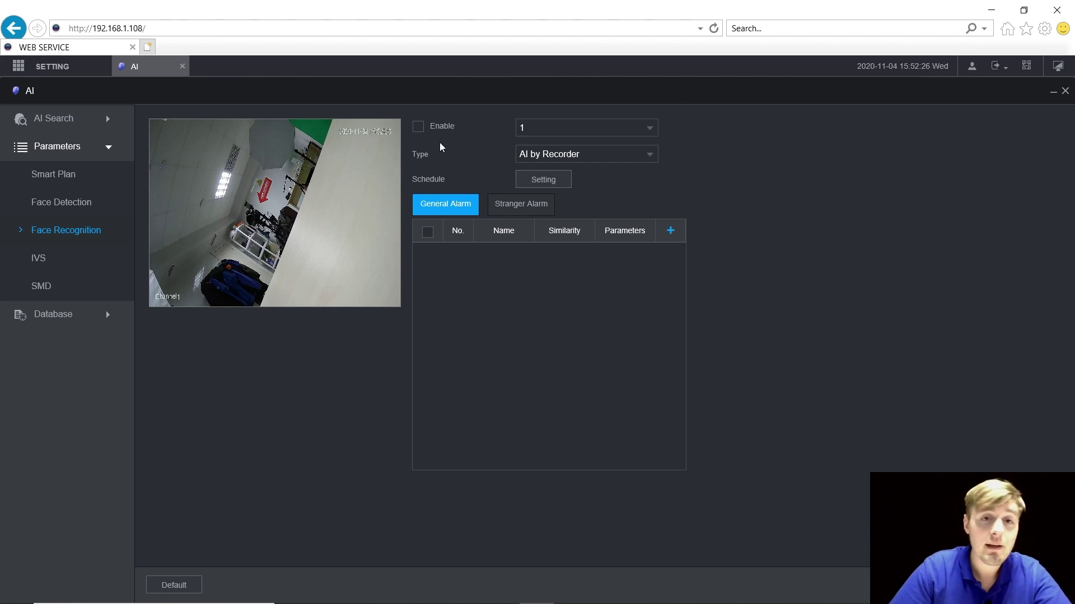
Enable face recognition on channel 1, then switch to channel 3's settings.
click(421, 126)
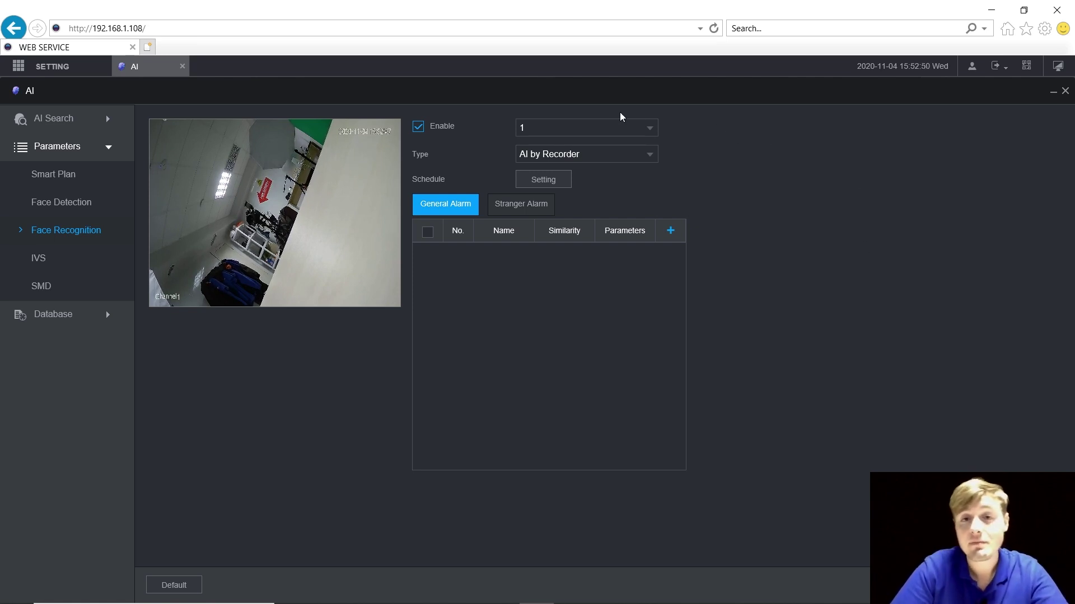
click(555, 126)
click(537, 192)
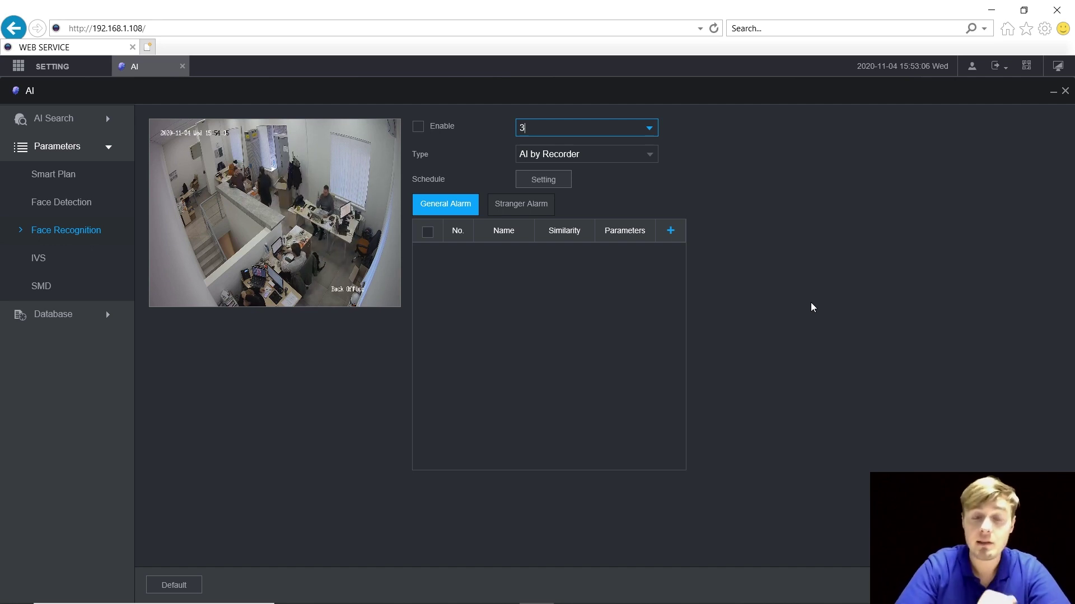
click(765, 285)
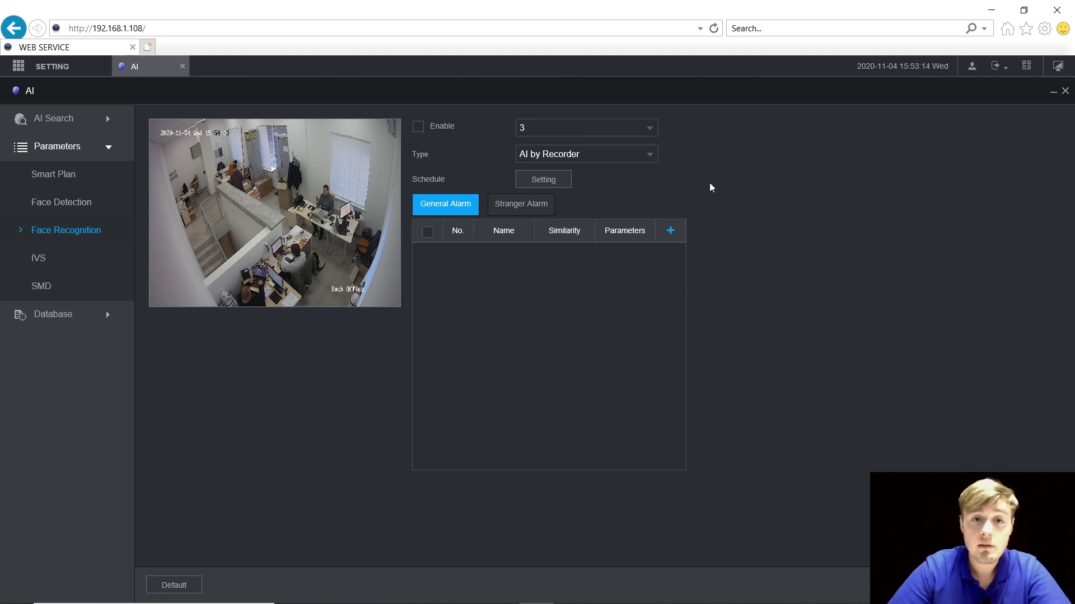
Switch back to channel 1 and view its Stranger Alarm settings.
click(559, 127)
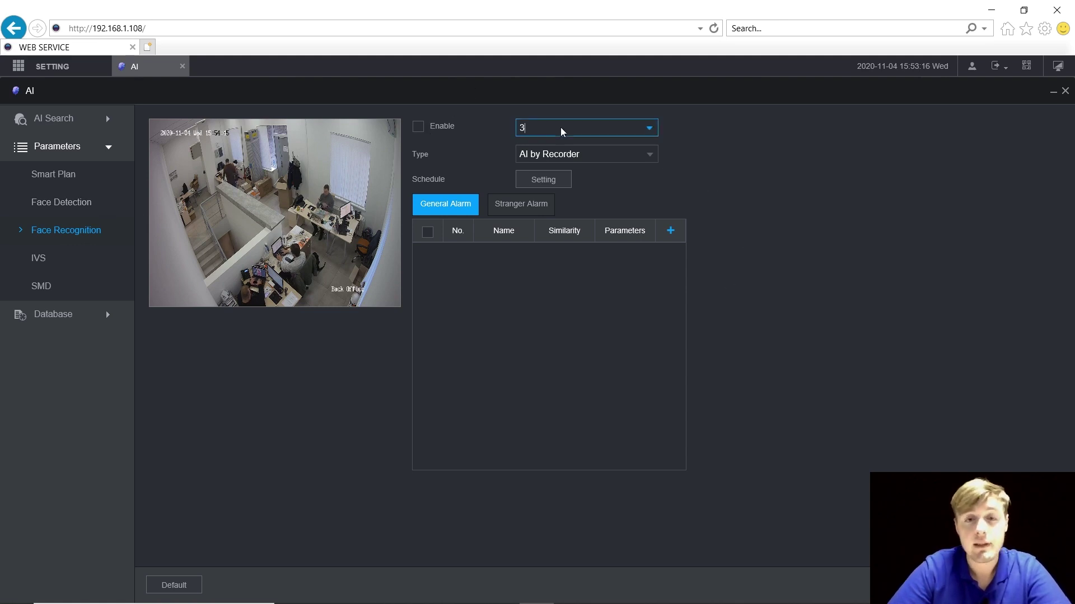
click(536, 151)
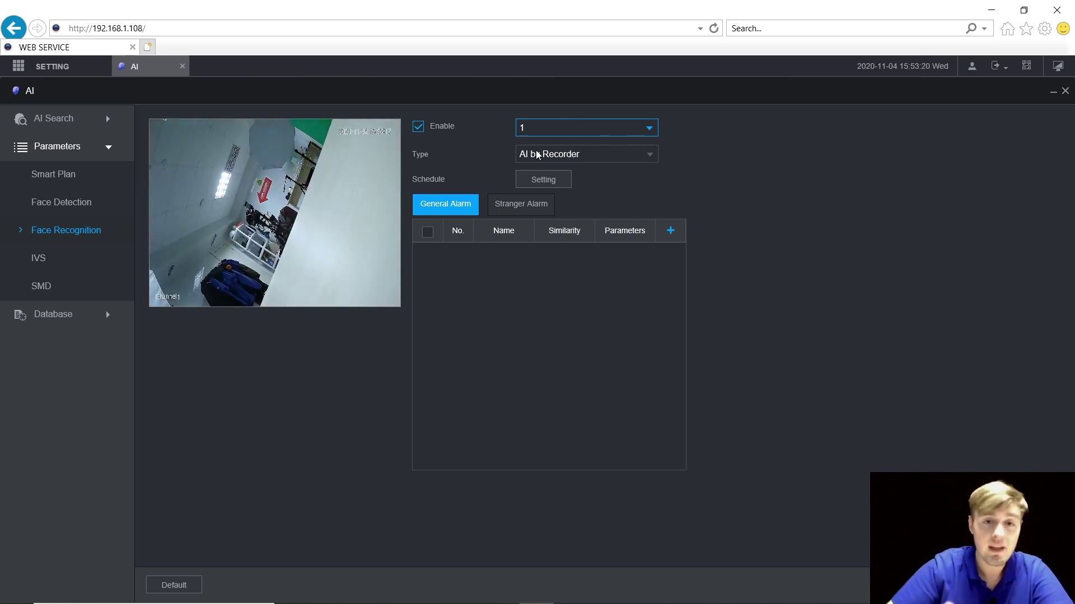
click(530, 208)
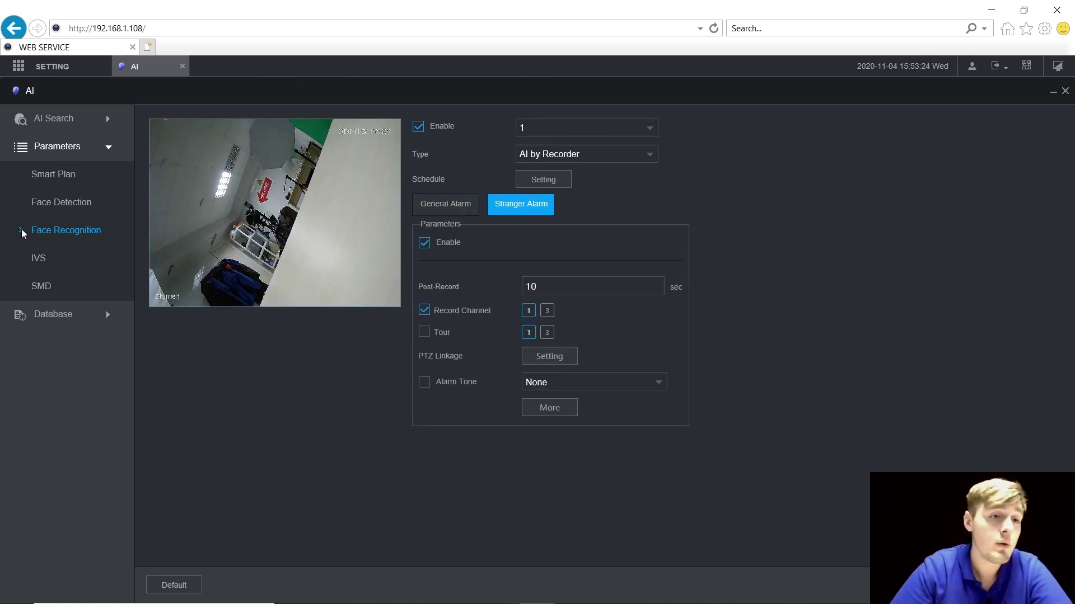
On the Face Detection page, select channel 3 and tick Enable.
click(61, 204)
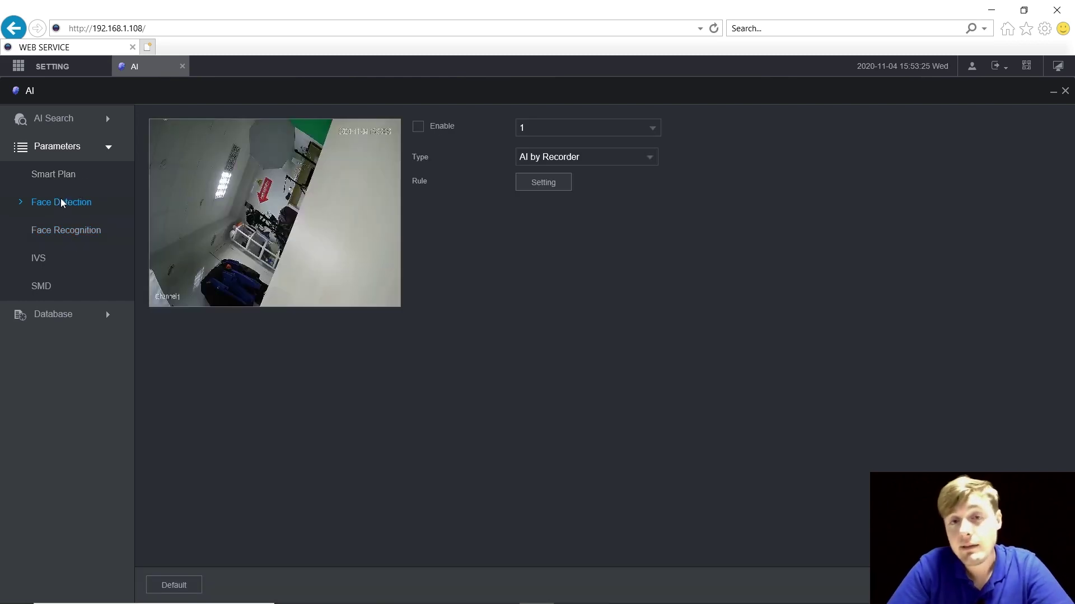
click(556, 128)
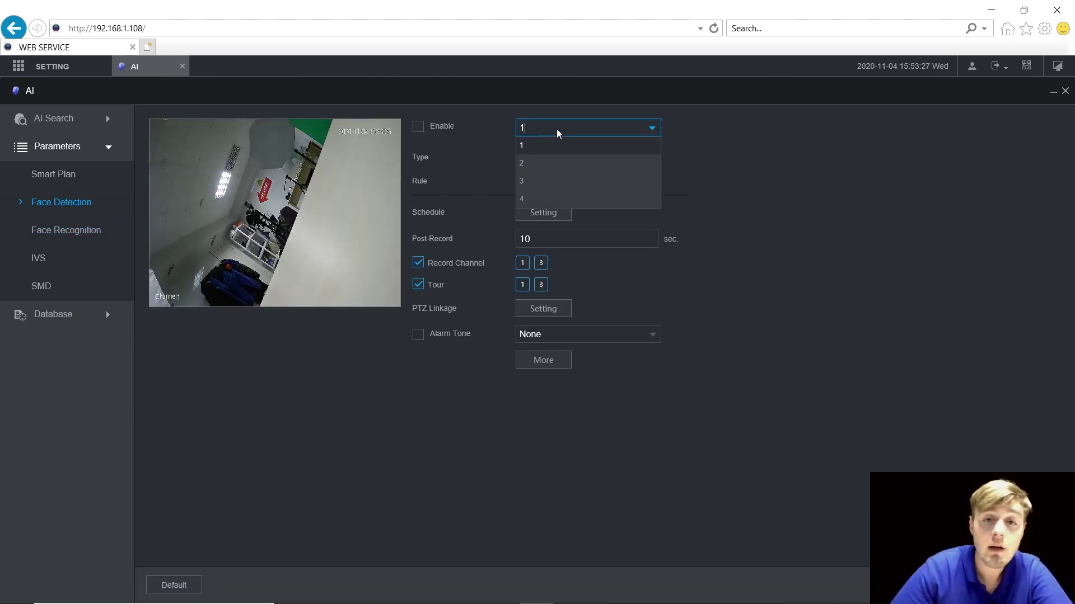
click(553, 191)
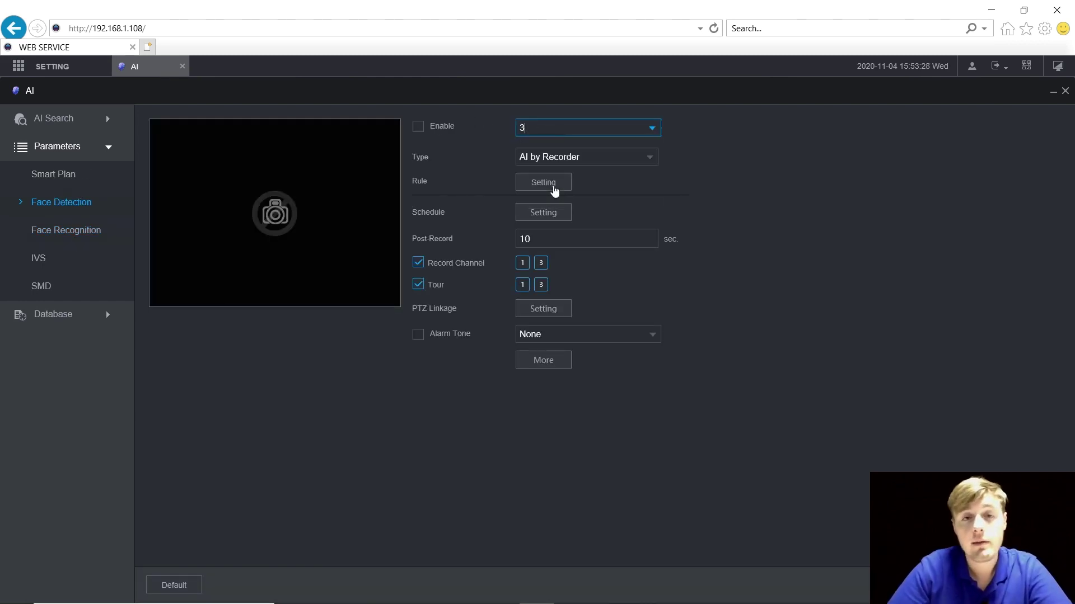
click(418, 128)
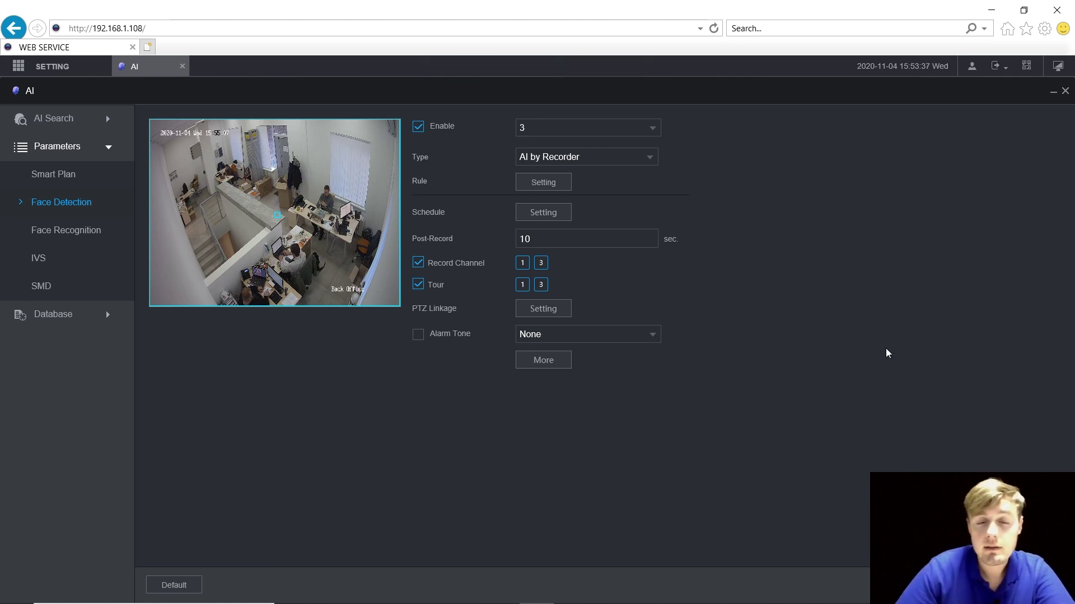
Copy channel 3's 00:00–24:00 face detection period to all seven days and confirm.
click(561, 210)
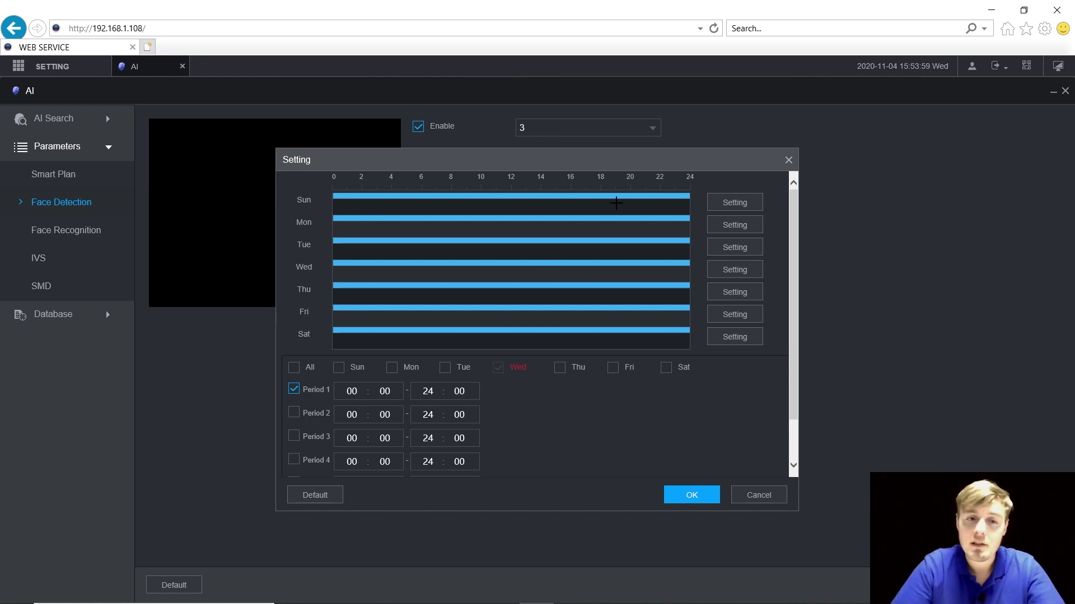
click(294, 368)
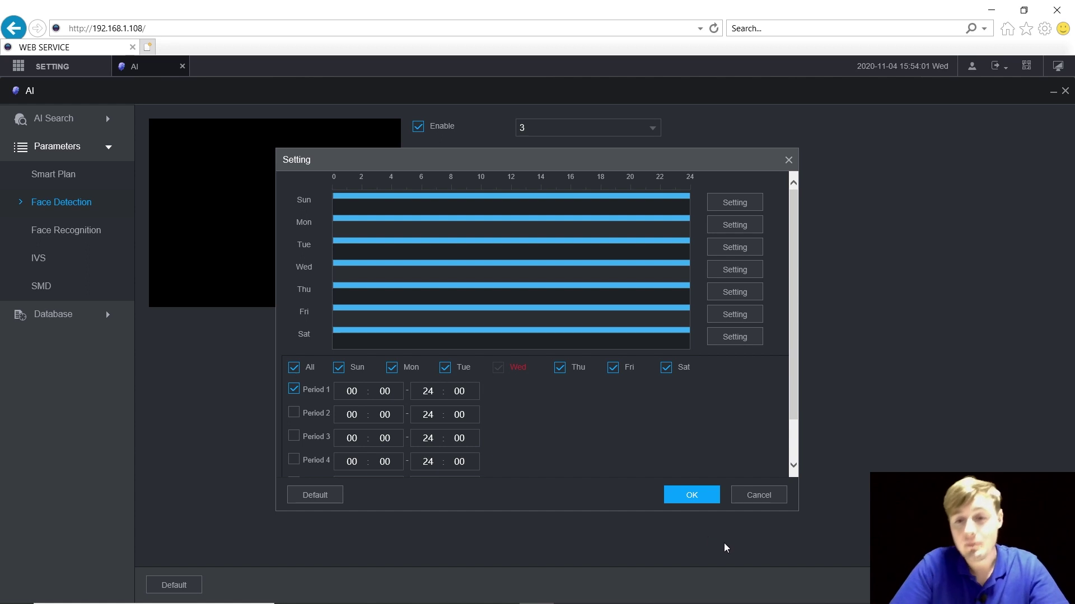
click(692, 496)
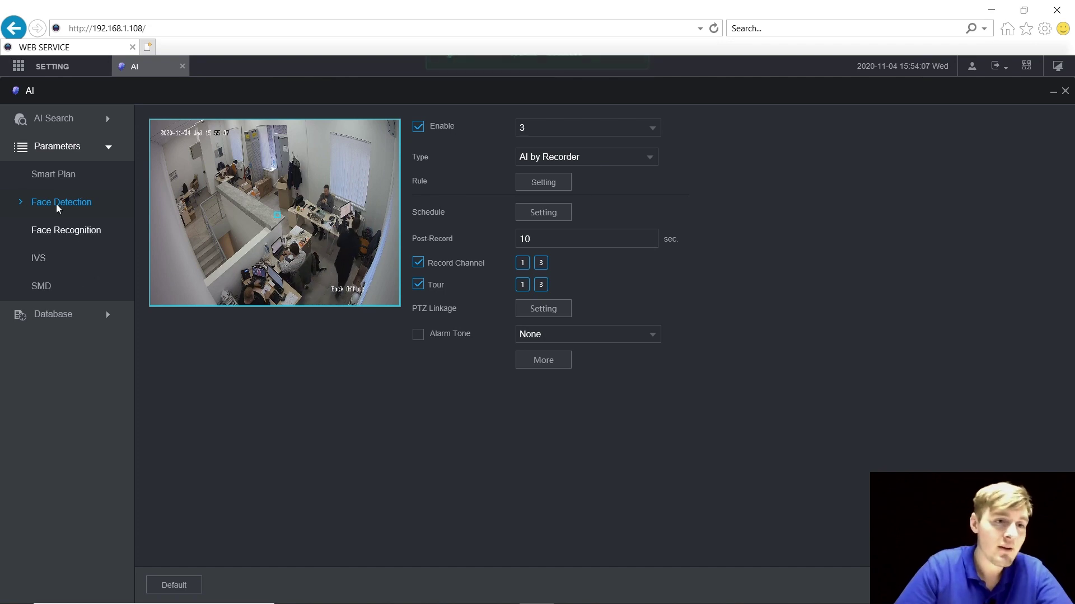
Switch to channel 1 and bring up its IVS rule settings.
click(565, 130)
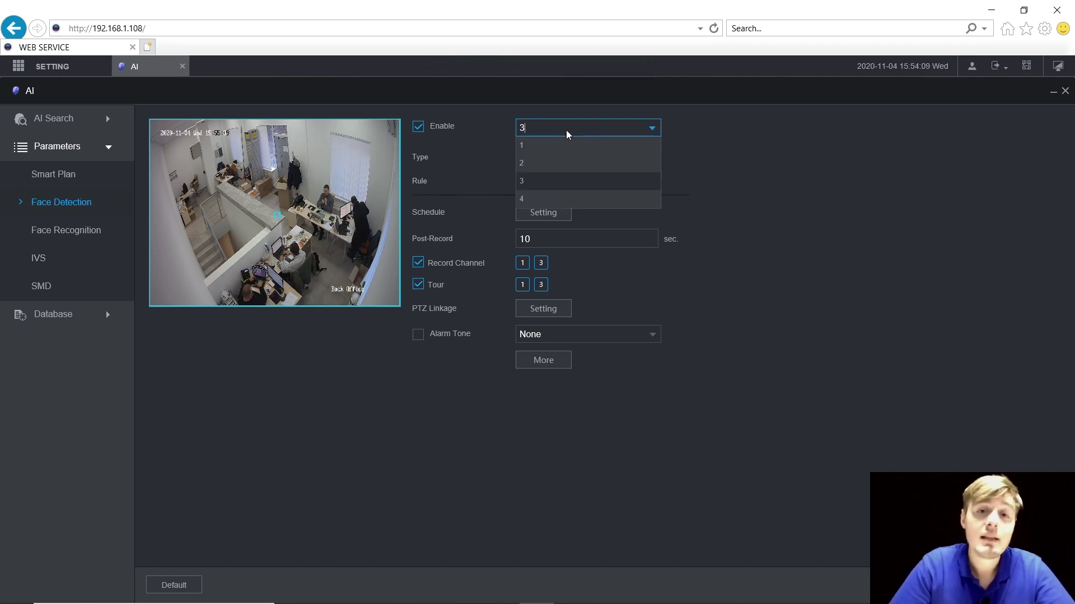
click(543, 147)
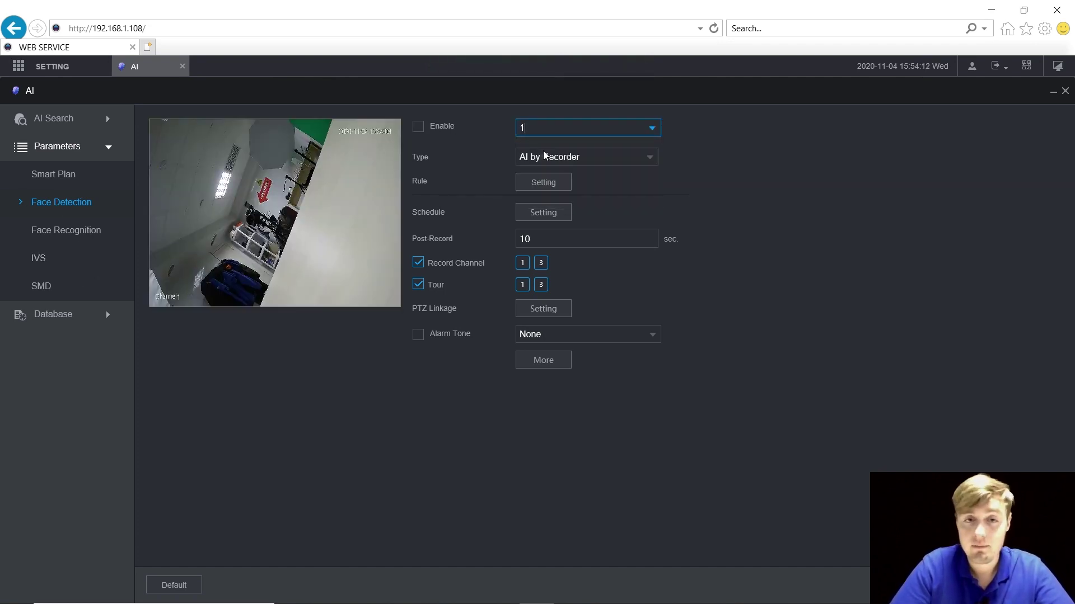
click(46, 258)
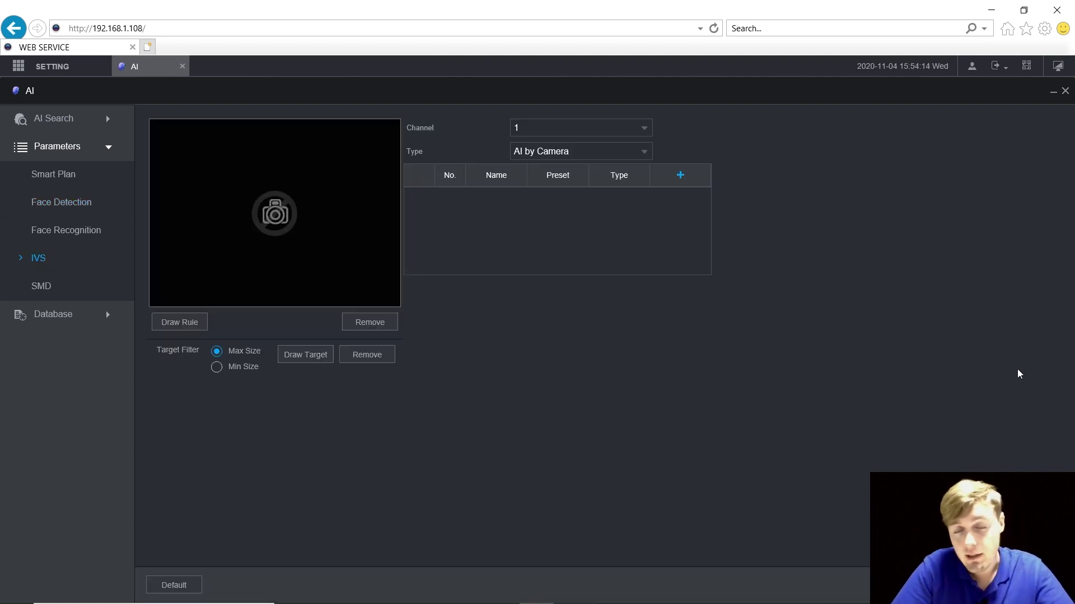
click(680, 177)
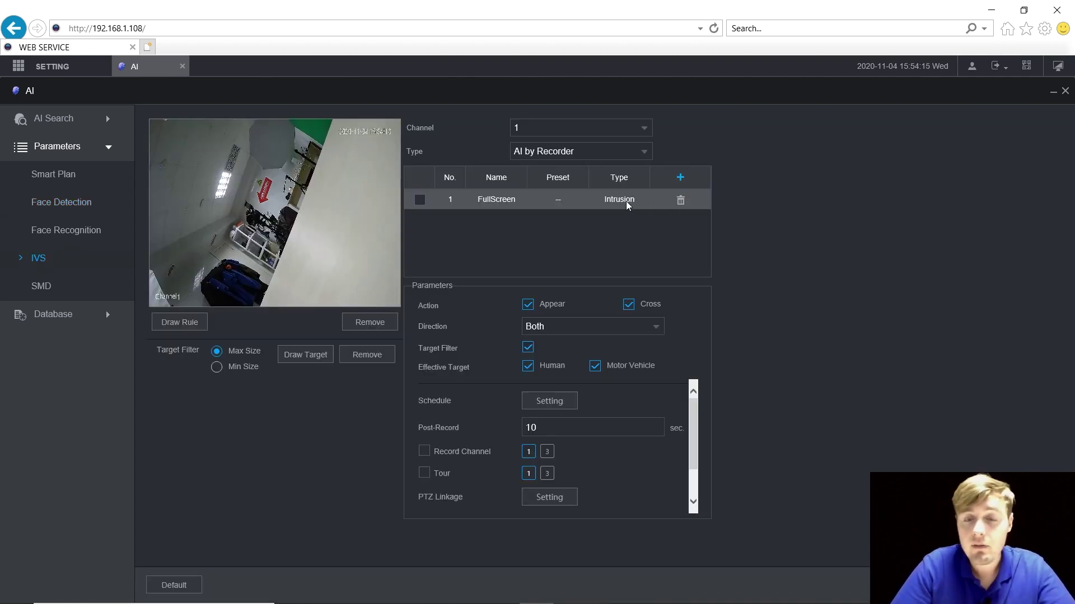
Add Tripwire rule Rule1 and draw its two-point line across the camera image.
click(681, 177)
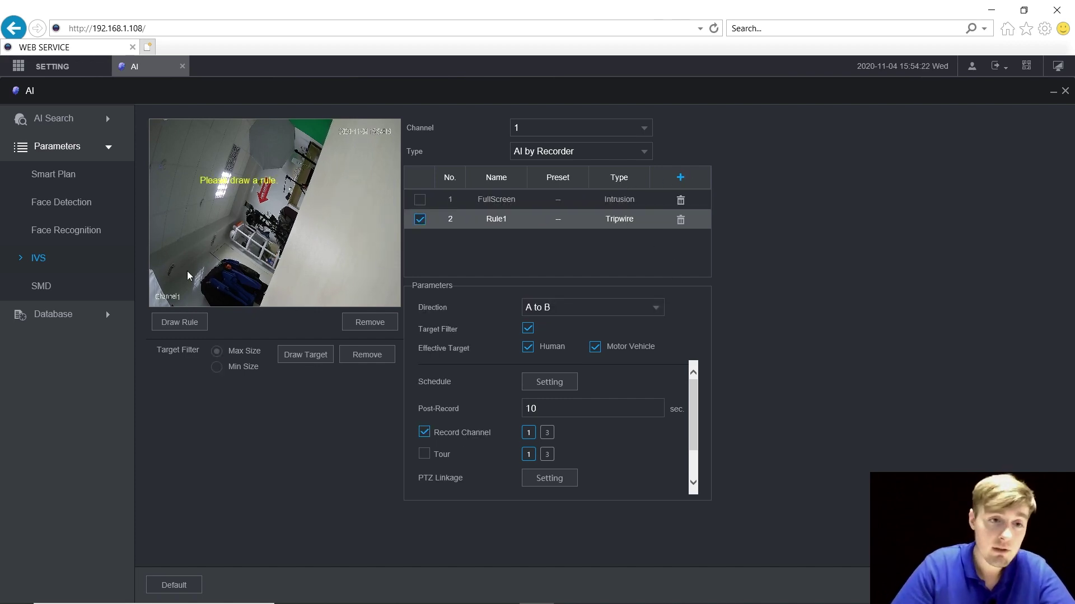
click(176, 322)
click(194, 178)
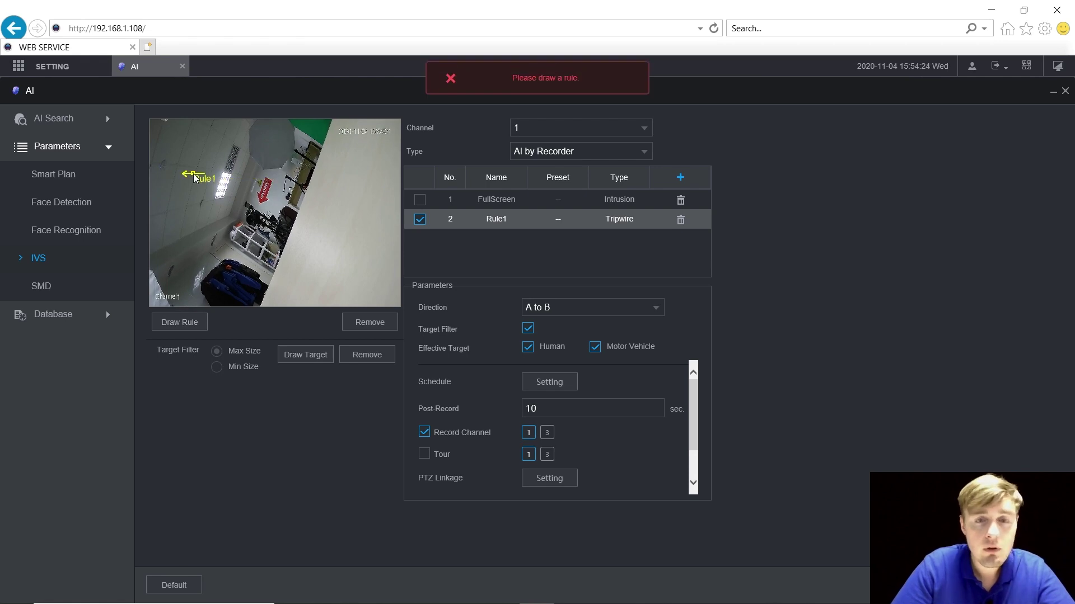
click(337, 238)
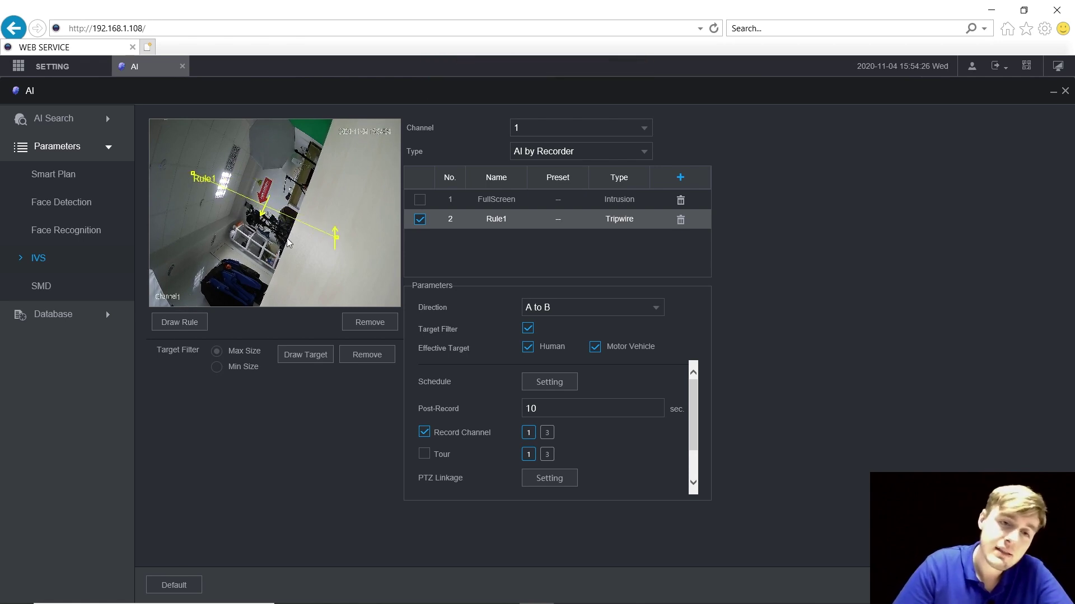
right_click(224, 246)
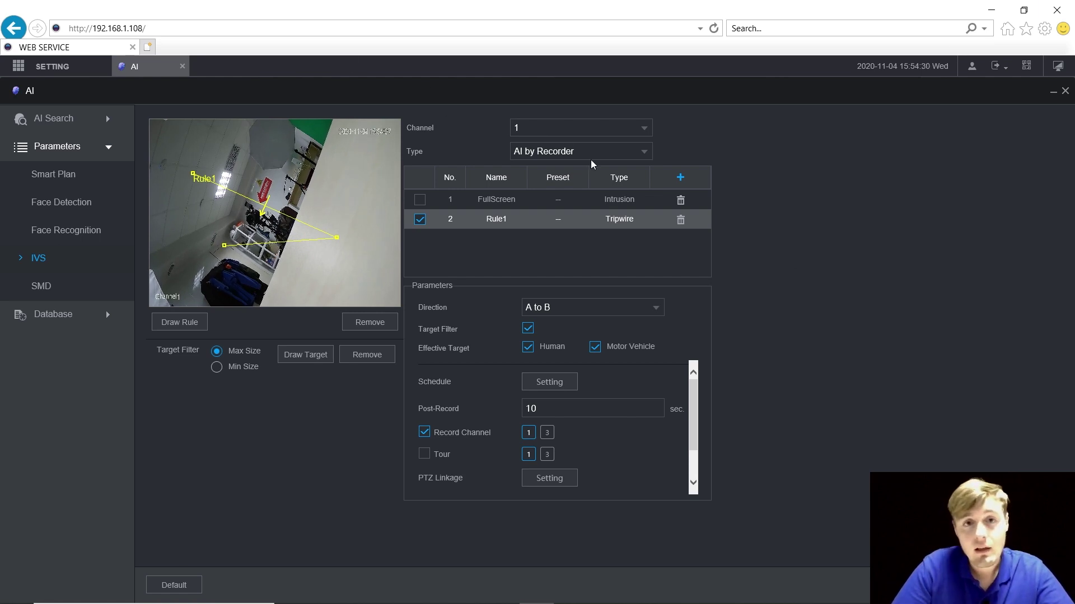
Check channel 3's FullScreen Intrusion rule, then switch the IVS settings back to channel 1.
click(601, 132)
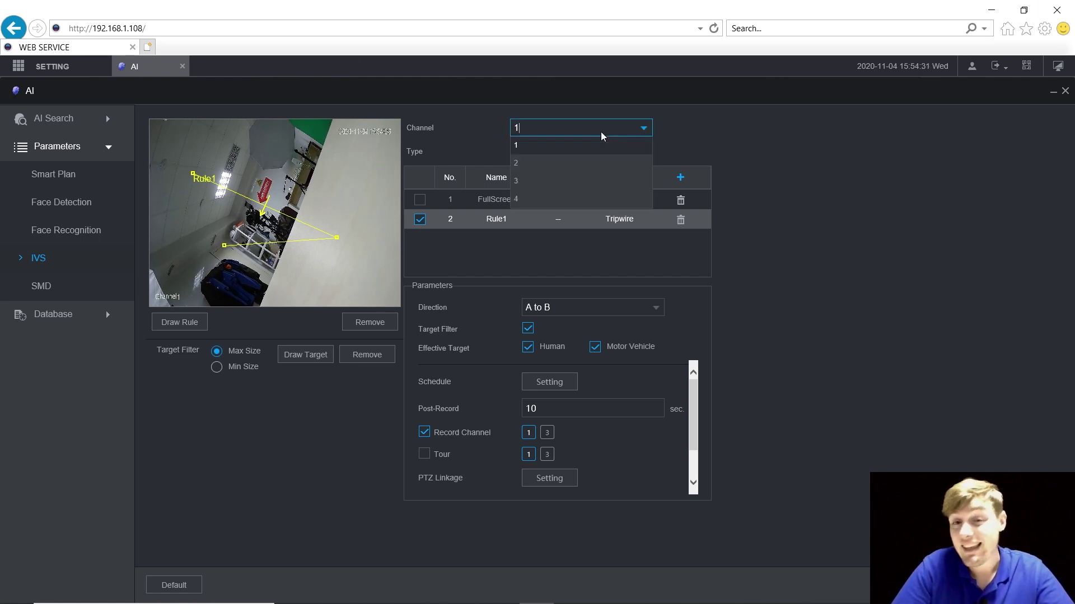
click(526, 174)
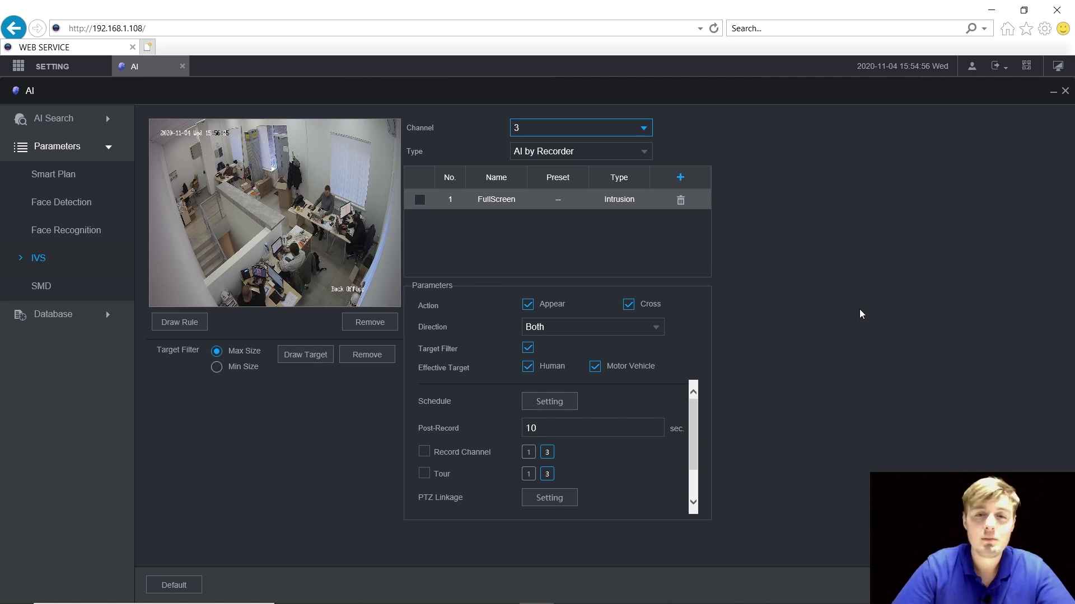
click(530, 128)
click(524, 145)
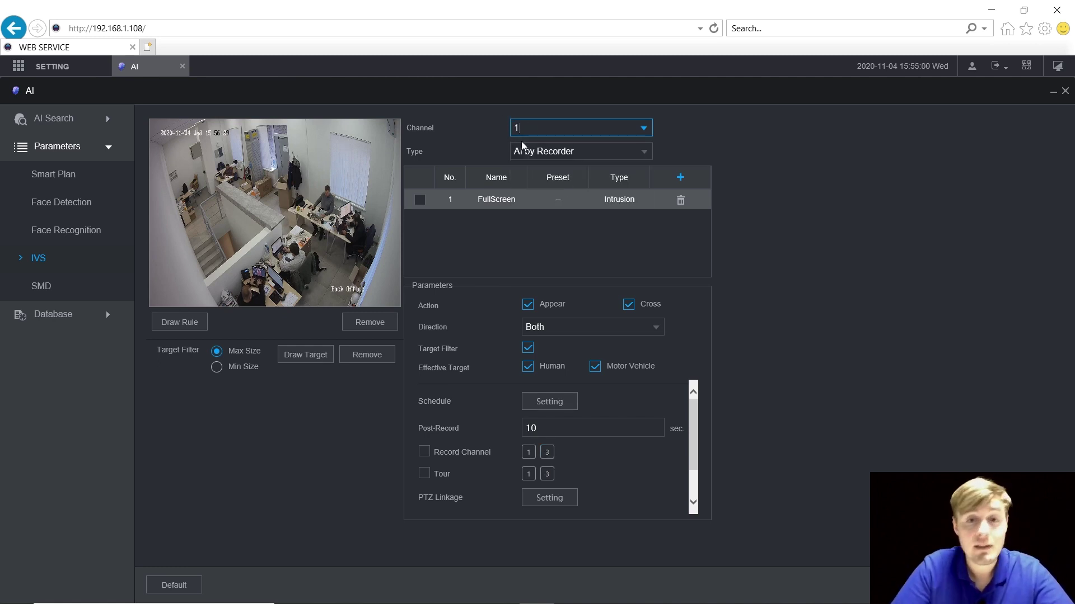
Visit the SMD settings, then go to AI Search > Face Detection.
click(43, 284)
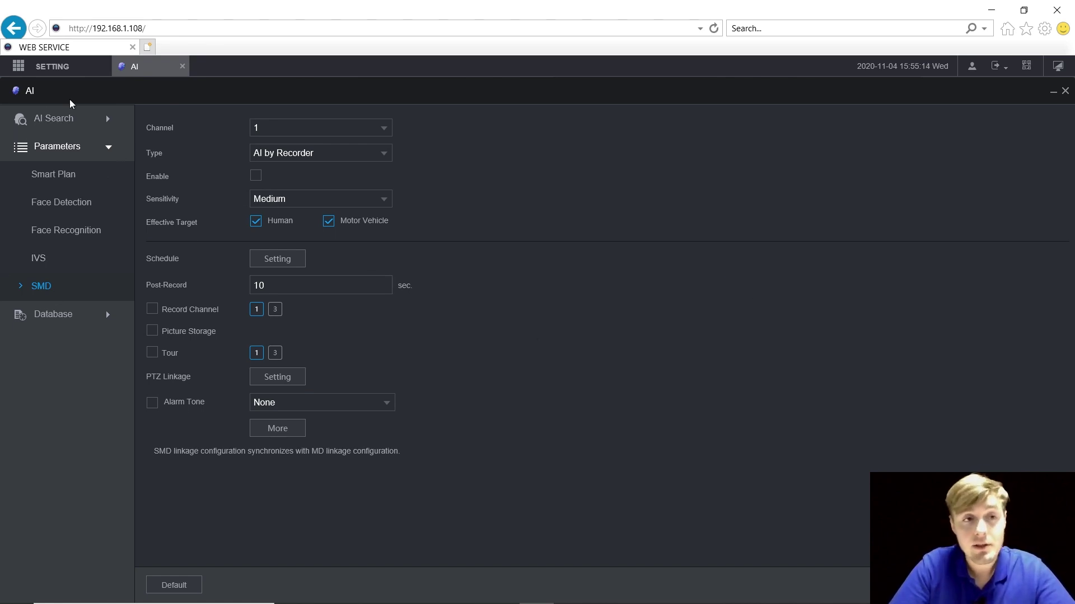
click(105, 119)
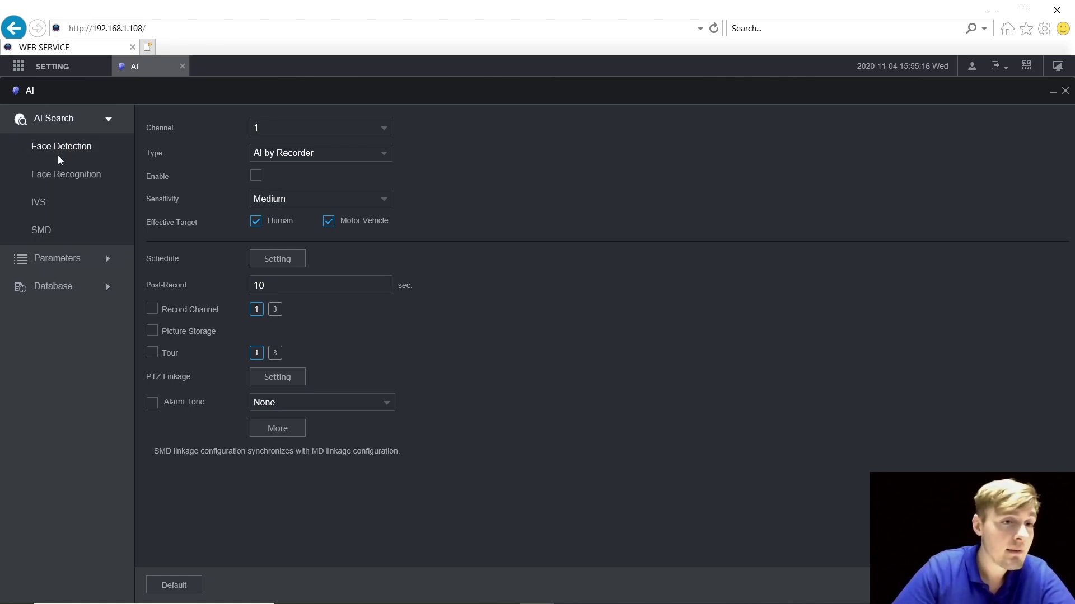
click(58, 156)
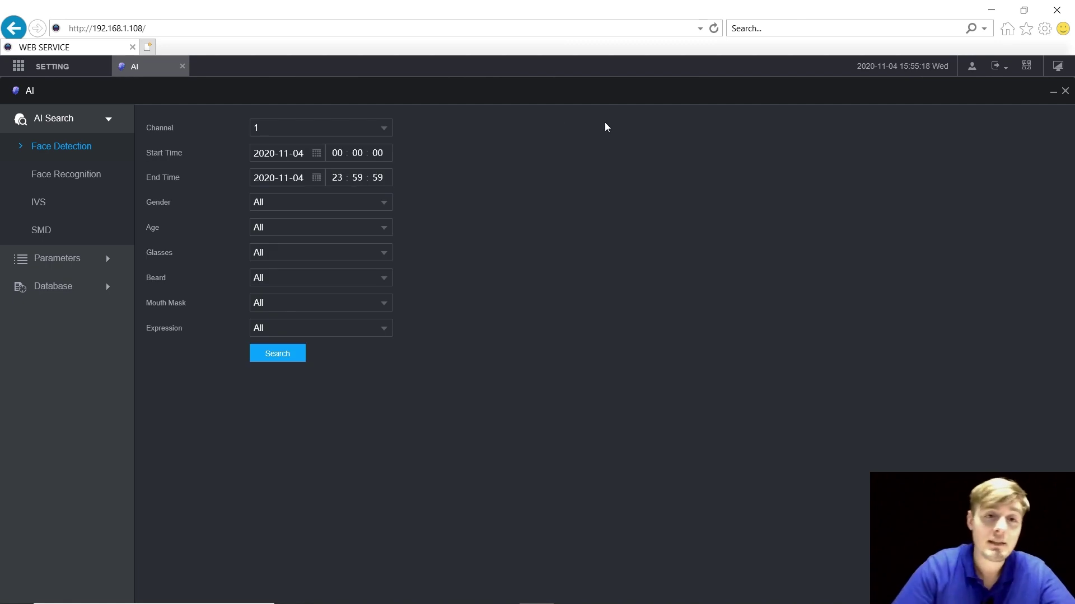
Search face detections with start date 2020-11-03 to list the captured faces.
click(299, 156)
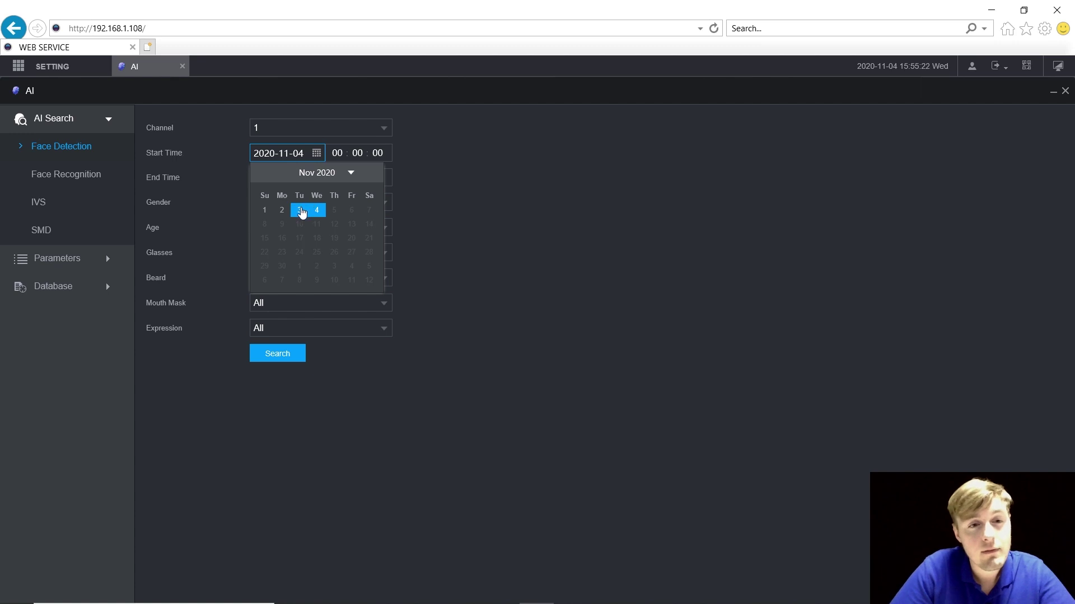
click(301, 211)
click(264, 354)
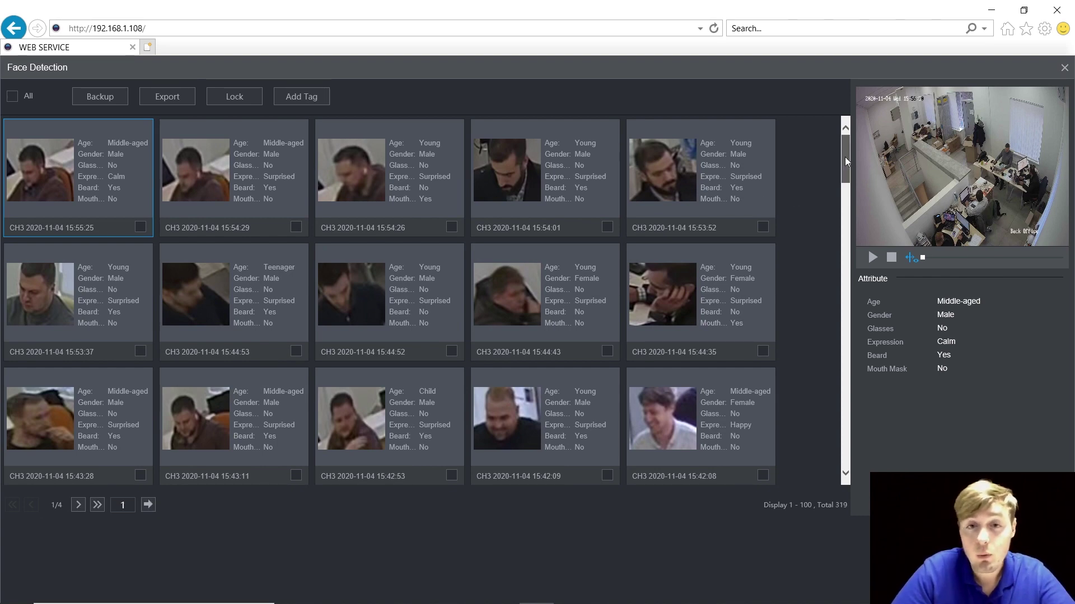
Select the 15:53:52 CH3 face capture to see its attributes.
scroll(845, 157, down, 3)
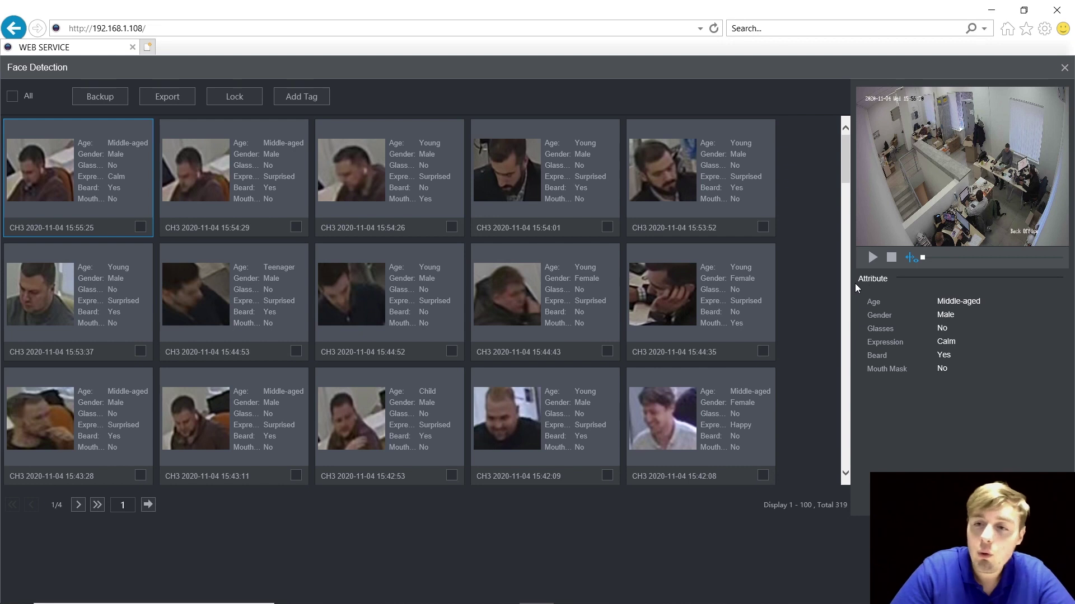
click(872, 259)
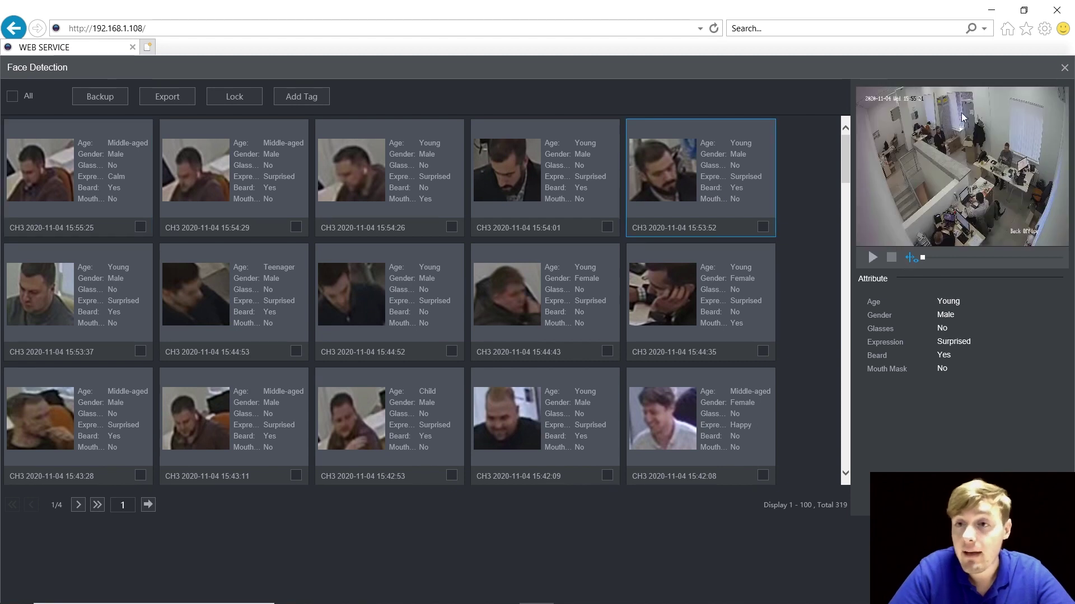
Play the 15:53:52 face capture's recorded clip in the preview.
click(874, 256)
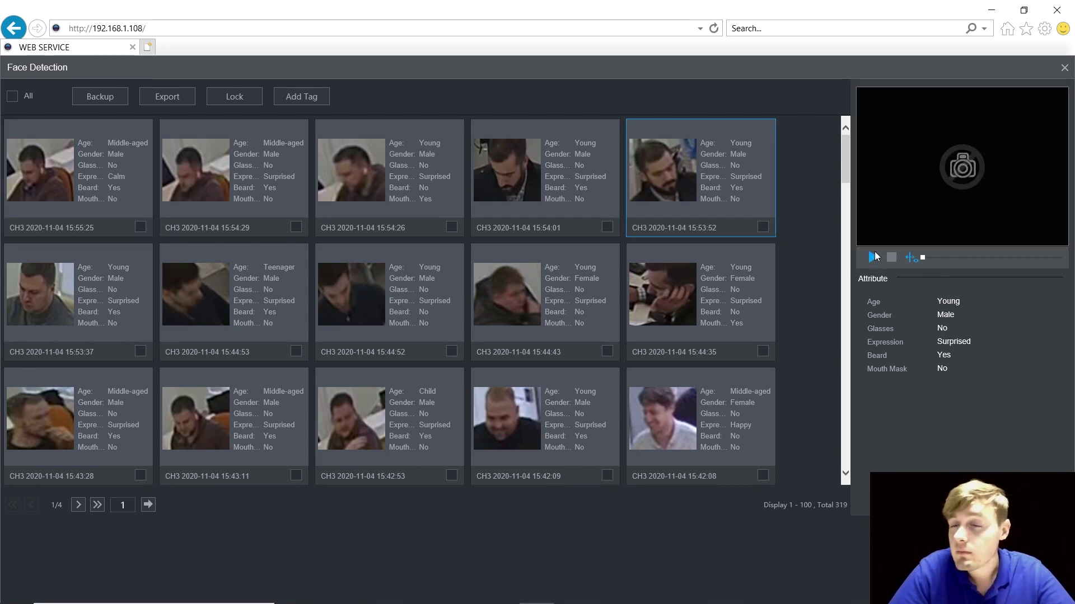